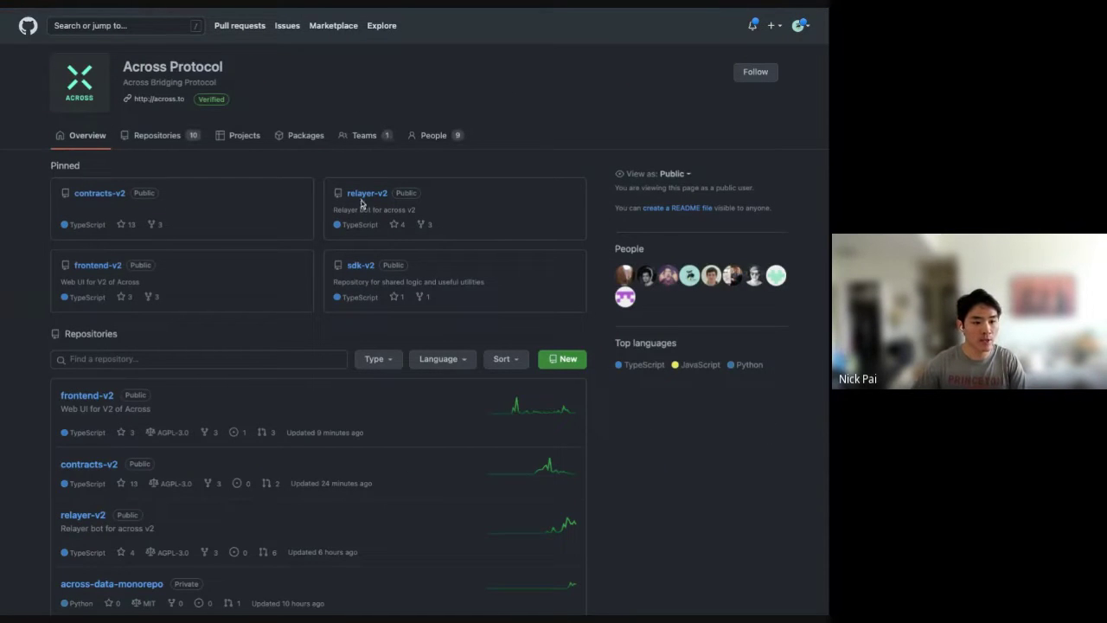
# Open the validateRootBundle.ts file in the src/scripts folder of the relayer-v2 repository.
pyautogui.click(362, 194)
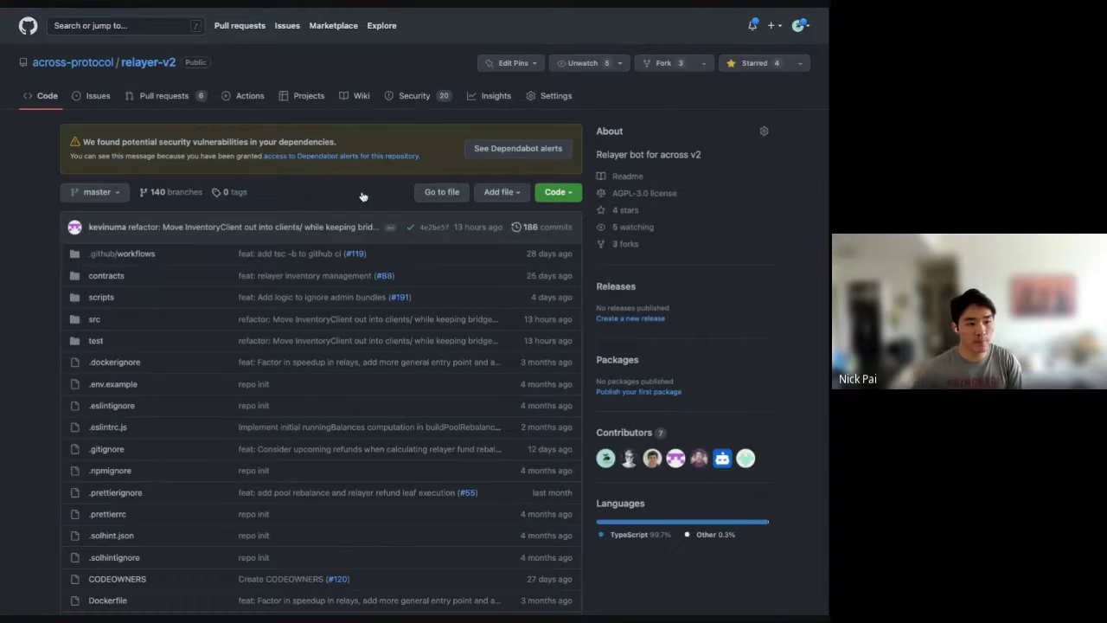
pyautogui.click(100, 298)
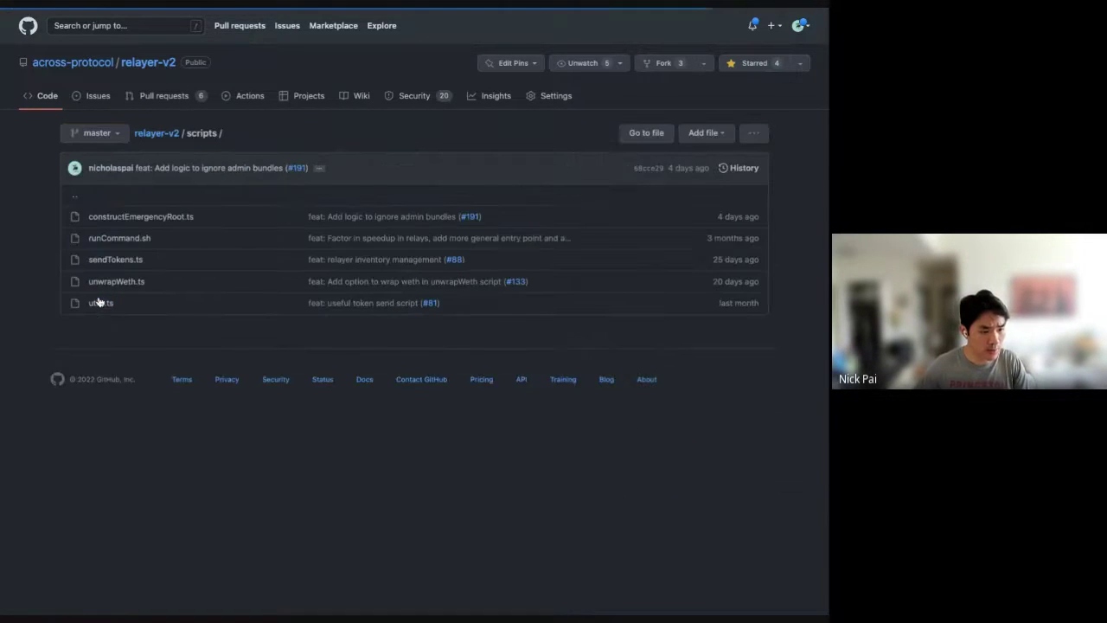
pyautogui.hotkey('alt', 'Left')
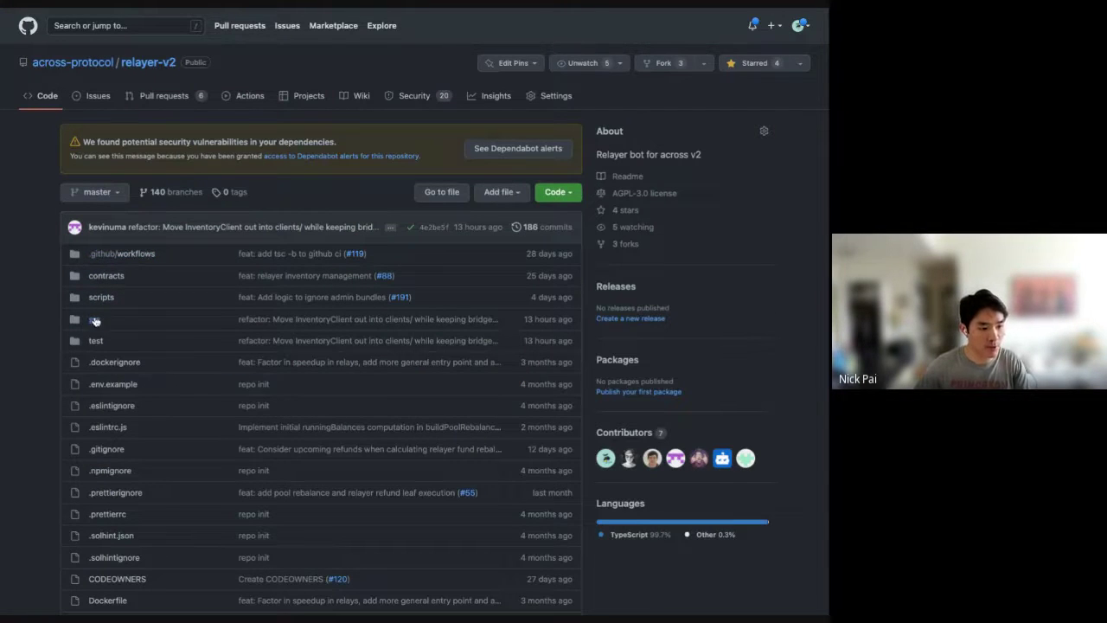
pyautogui.click(95, 320)
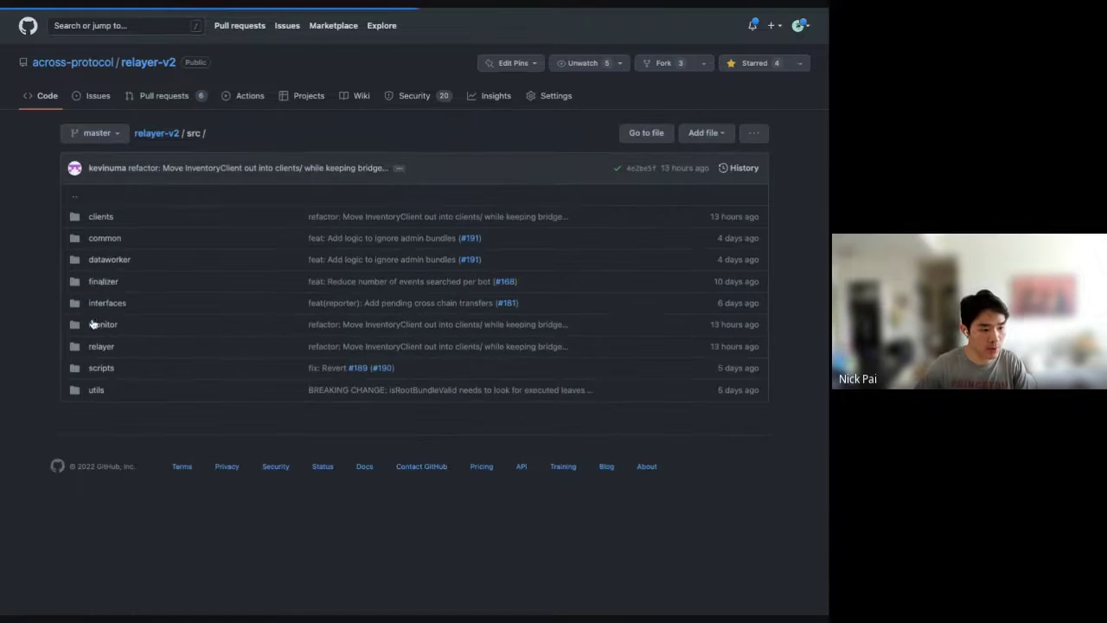
pyautogui.click(100, 368)
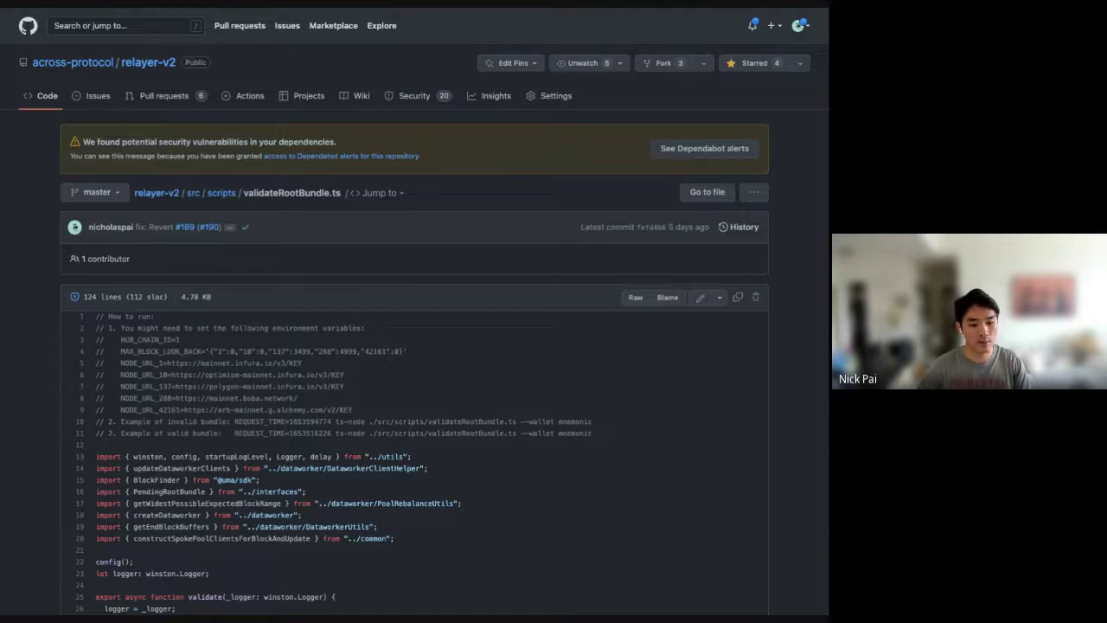
# Read the environment variable instructions, example commands and validate function in validateRootBundle.ts.
pyautogui.scroll(1, 314, 289)
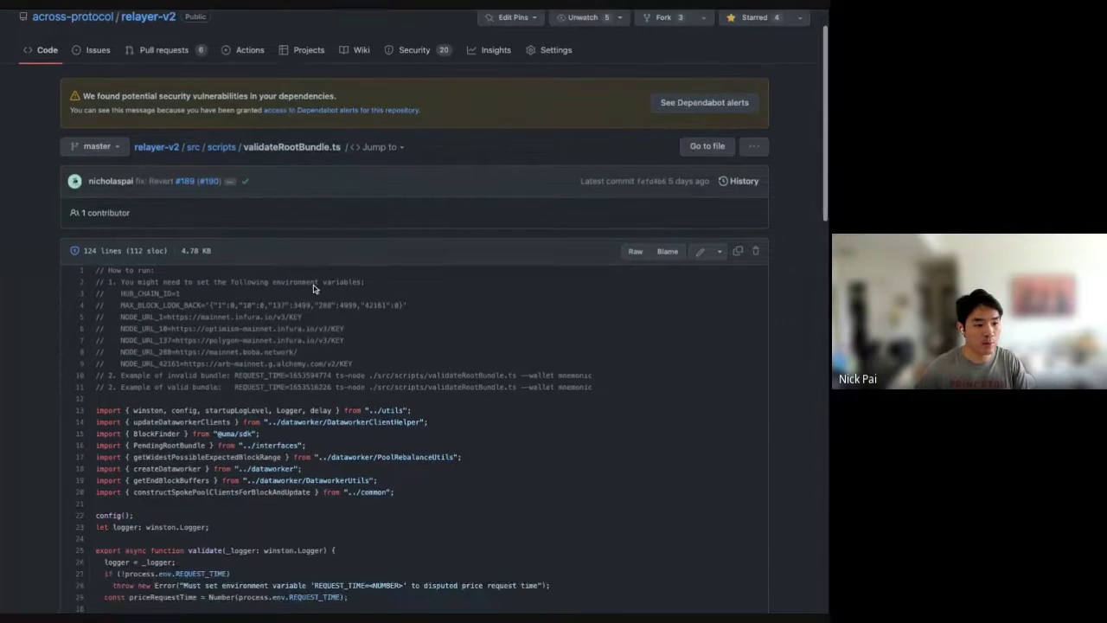
pyautogui.scroll(-3, 313, 288)
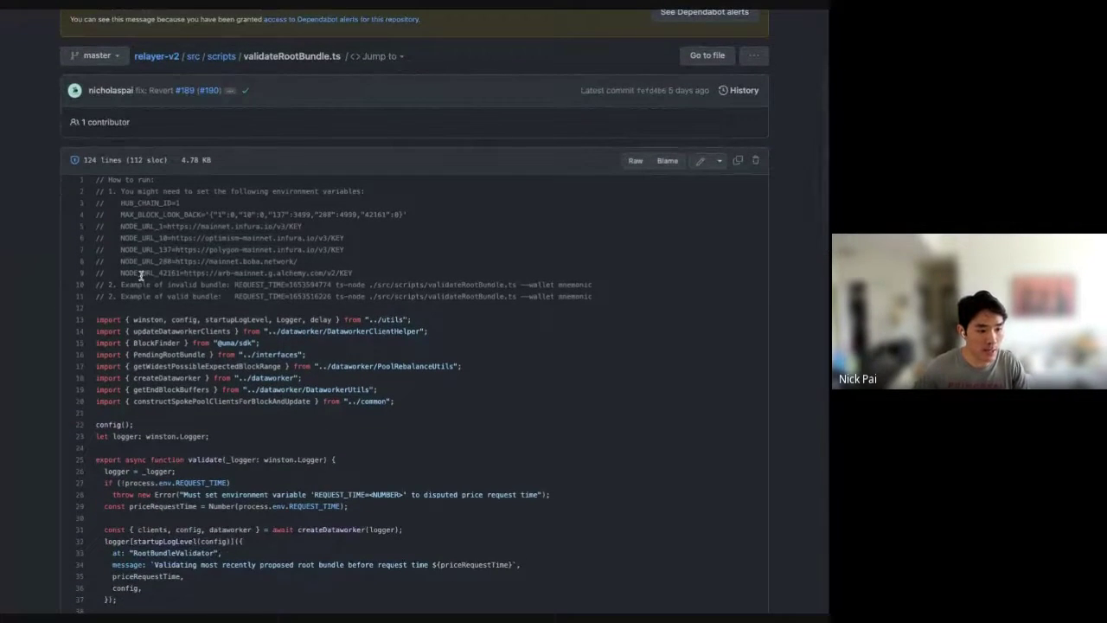
pyautogui.scroll(1, 140, 275)
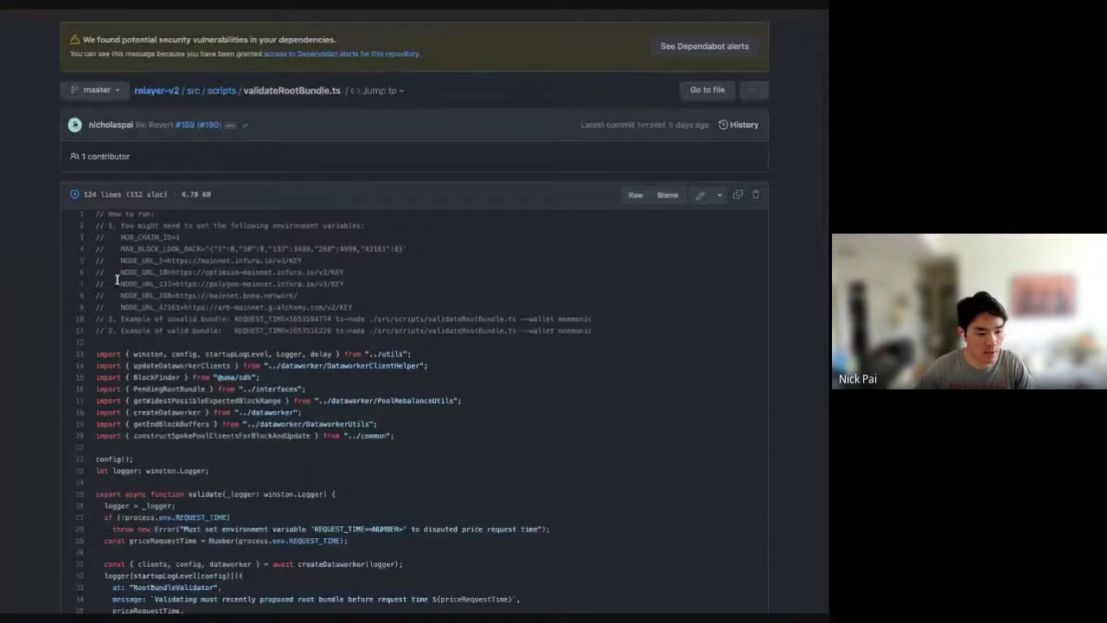
pyautogui.scroll(-1, 116, 280)
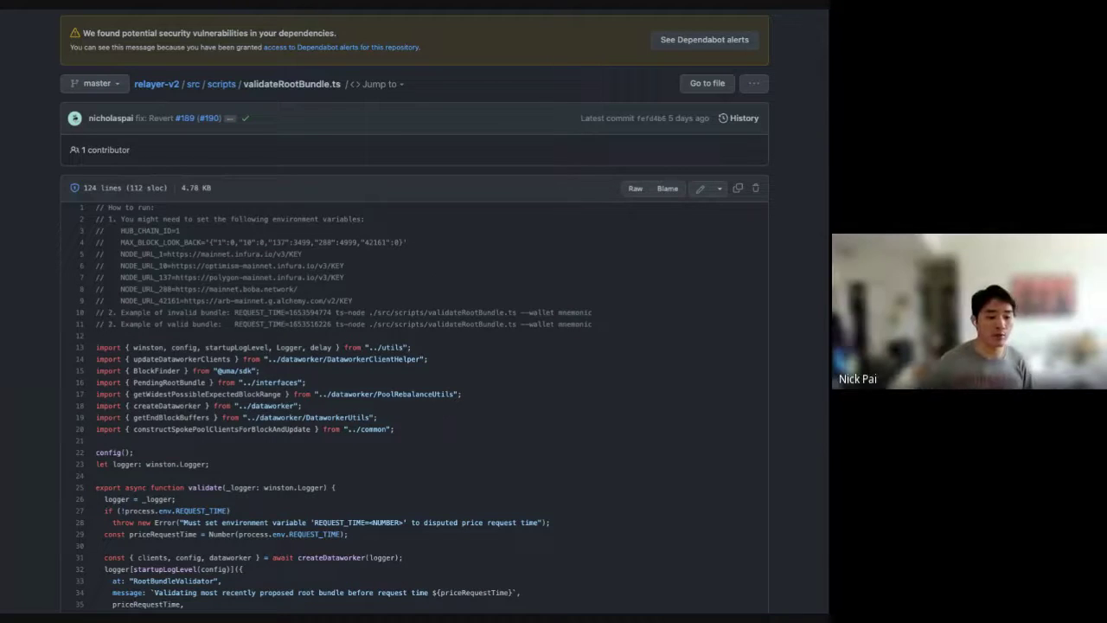
pyautogui.scroll(-5, 84, 373)
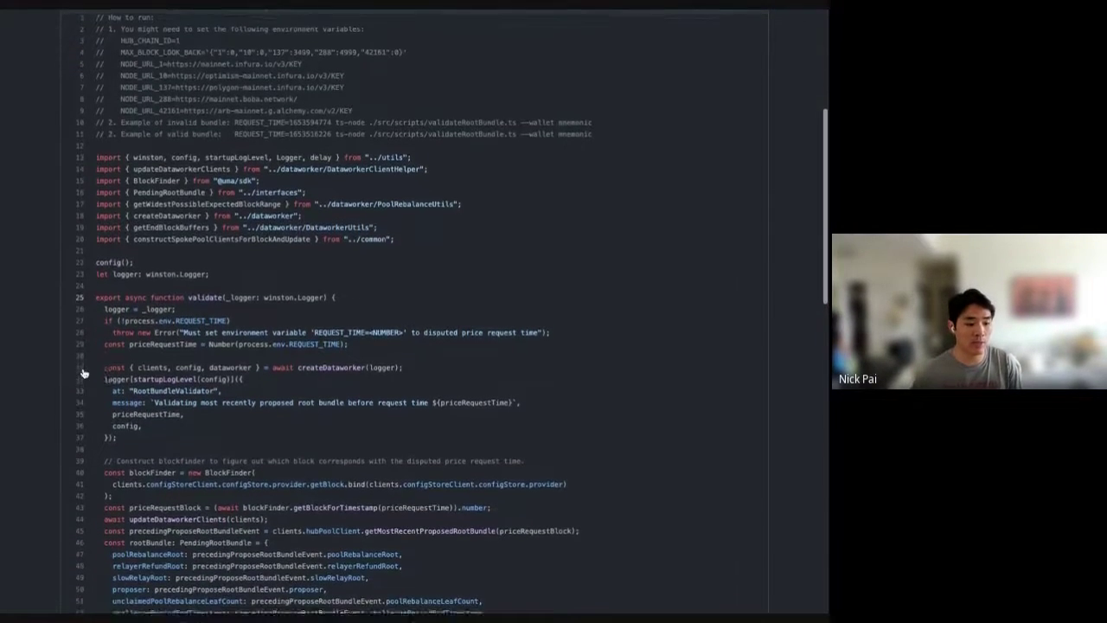
pyautogui.scroll(-5, 84, 372)
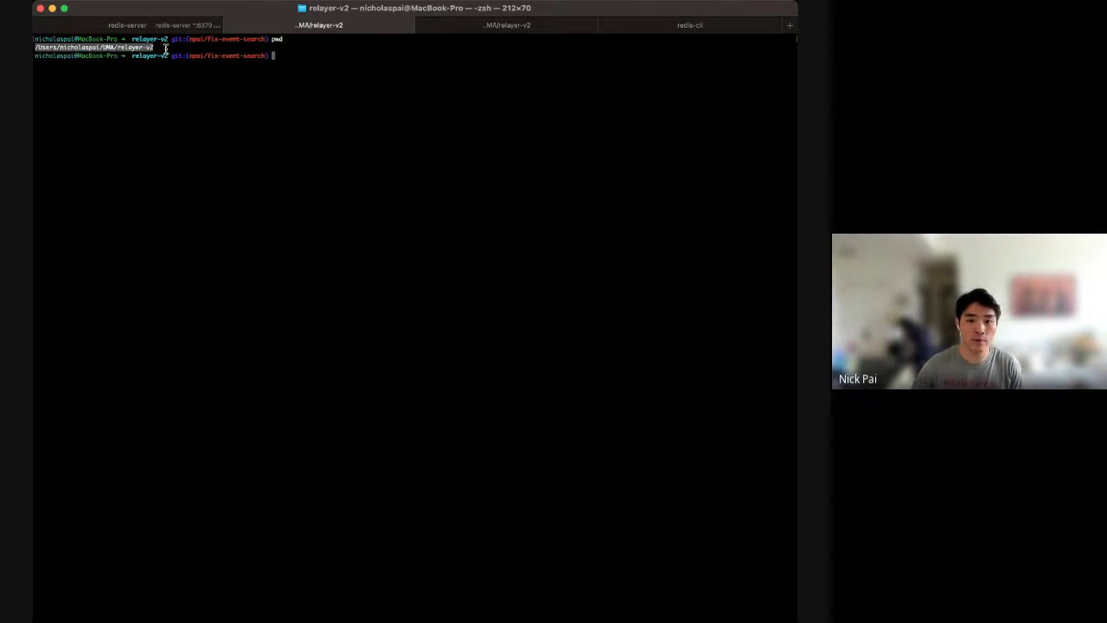
pyautogui.click(285, 51)
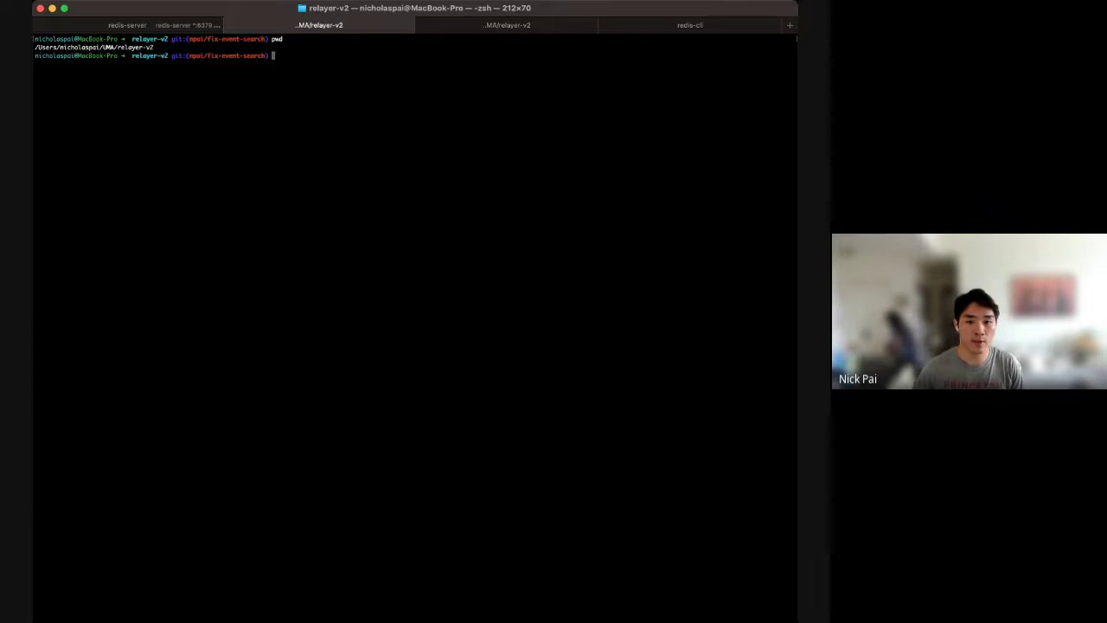
pyautogui.write('RE')
pyautogui.press('Right')
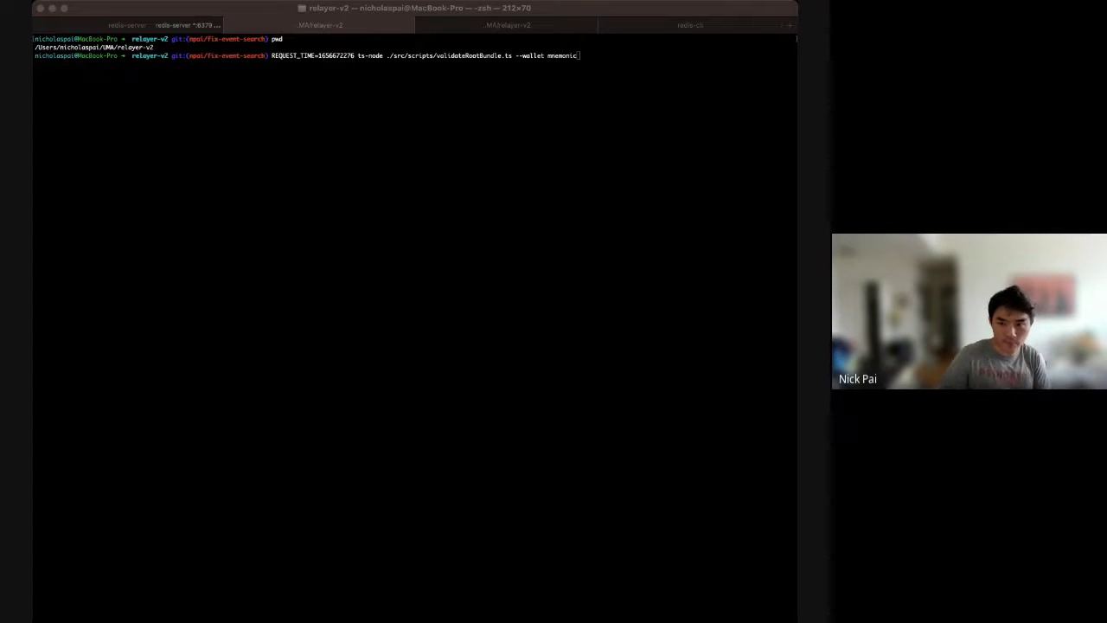
pyautogui.click(426, 64)
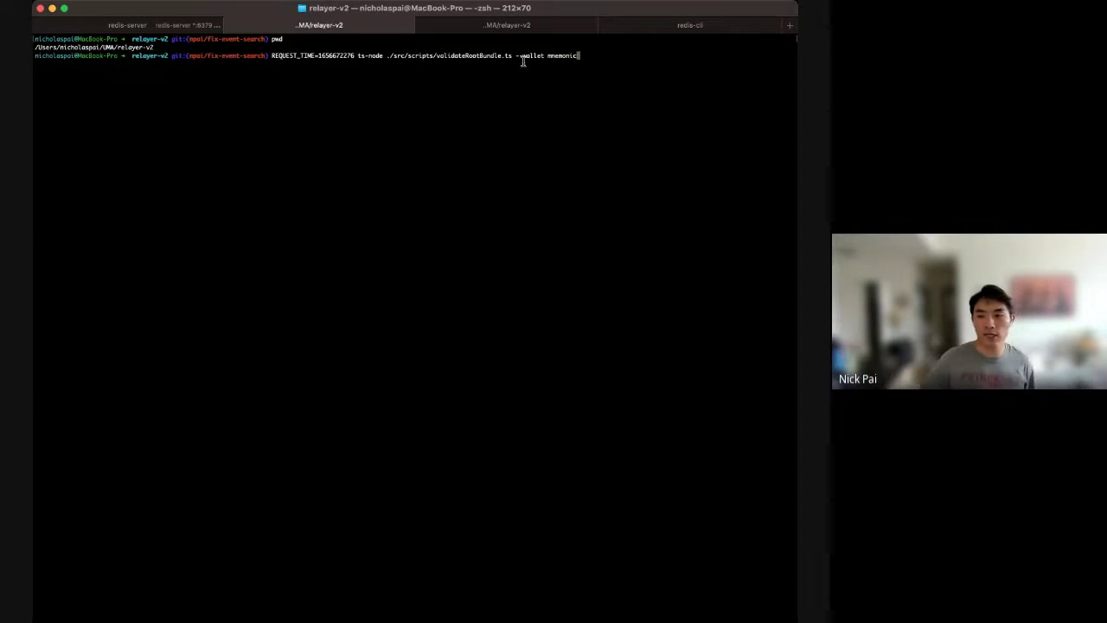
pyautogui.moveTo(578, 55); pyautogui.dragTo(270, 54)
pyautogui.click(327, 55)
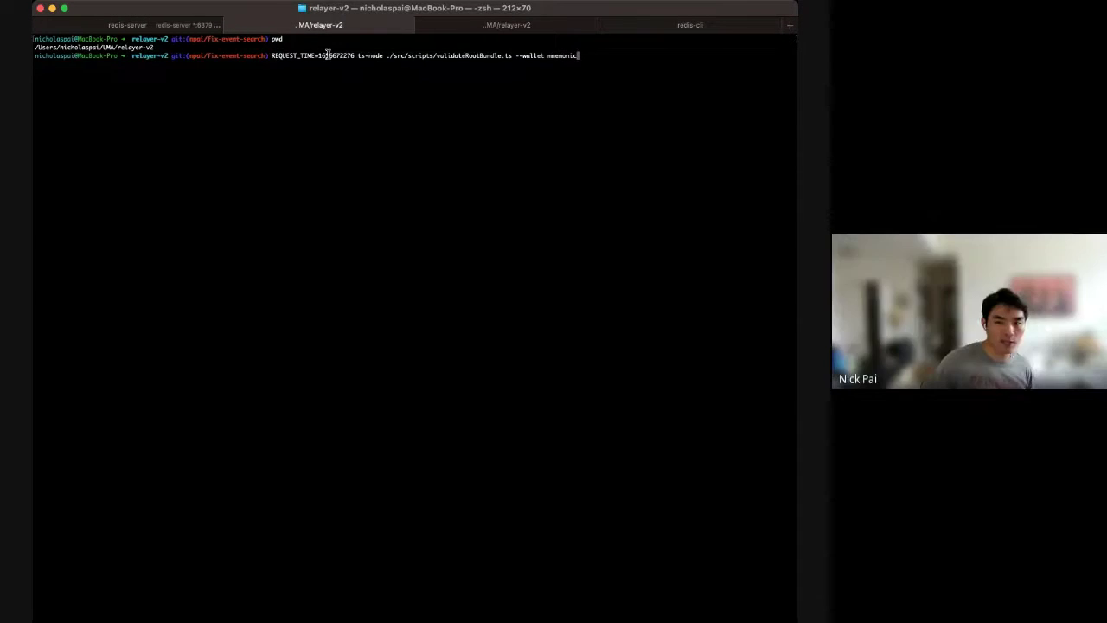
pyautogui.doubleClick(482, 55)
pyautogui.click(478, 57)
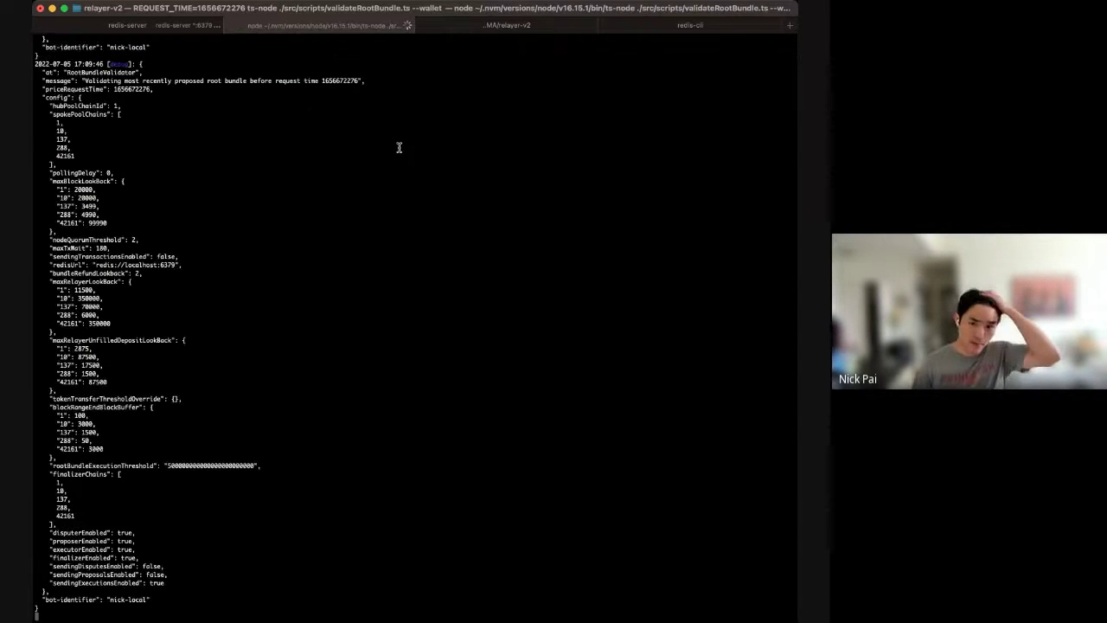
# Examine the script's log output from the startup configuration through the HubPool, ConfigStore, Profit and SpokePool client updates.
pyautogui.scroll(8, 338, 144)
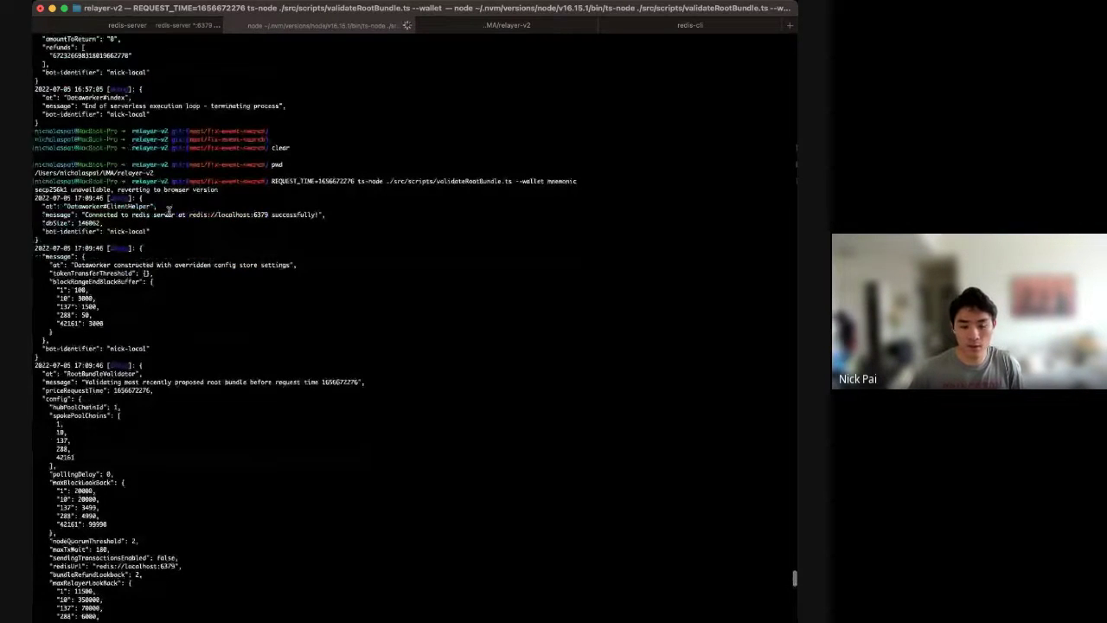
pyautogui.scroll(-2, 168, 213)
pyautogui.scroll(-4, 169, 213)
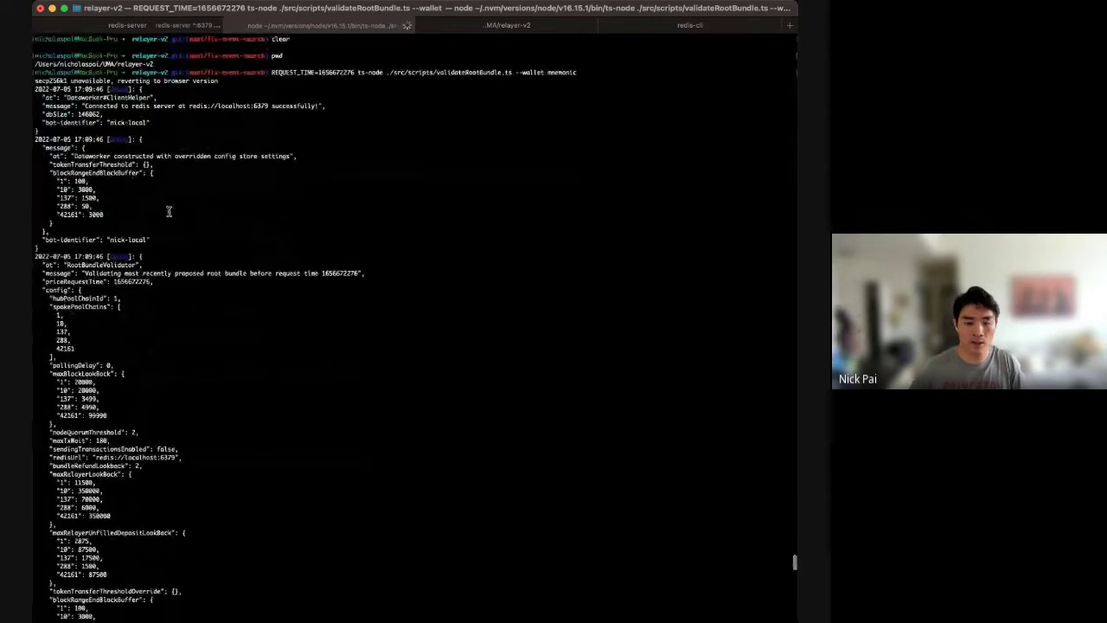
pyautogui.scroll(1, 169, 213)
pyautogui.scroll(-15, 165, 239)
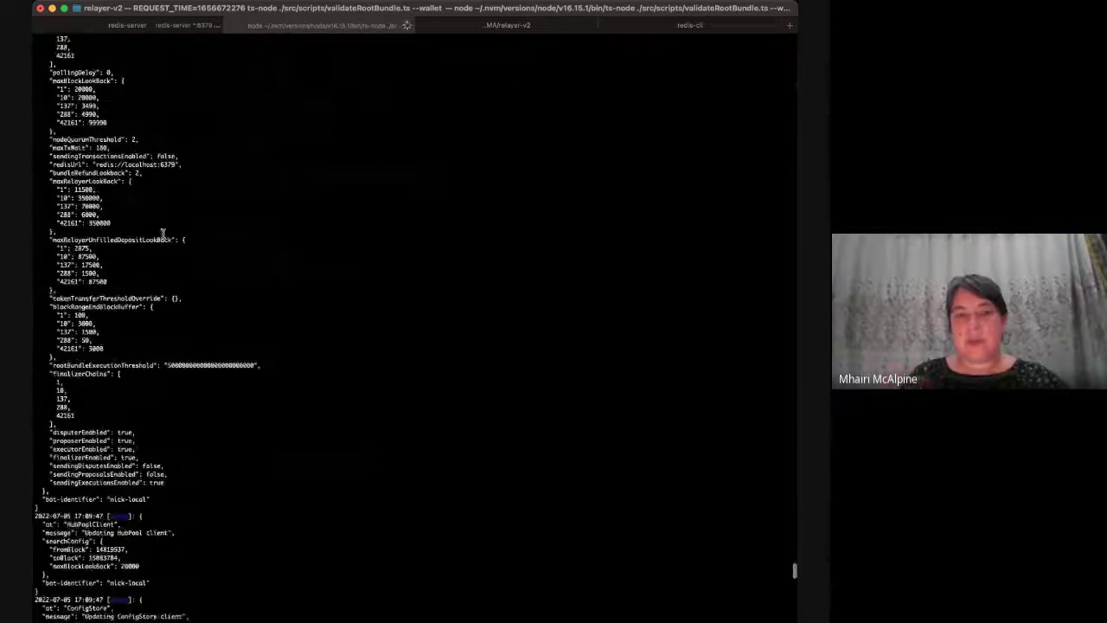
pyautogui.scroll(-10, 157, 250)
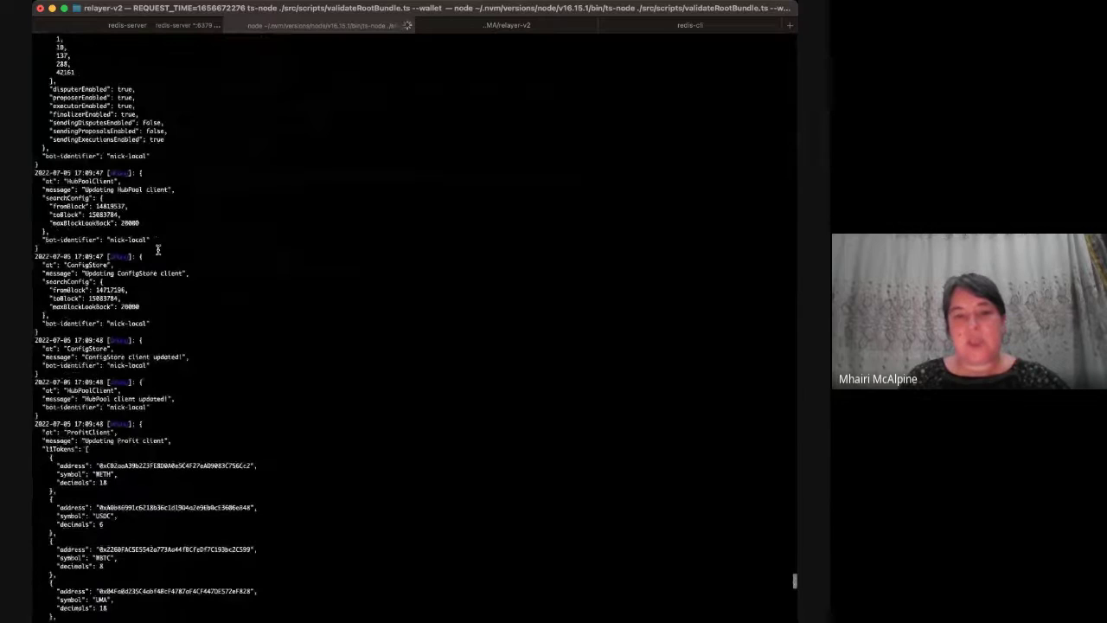
pyautogui.scroll(-3, 158, 250)
pyautogui.scroll(8, 158, 250)
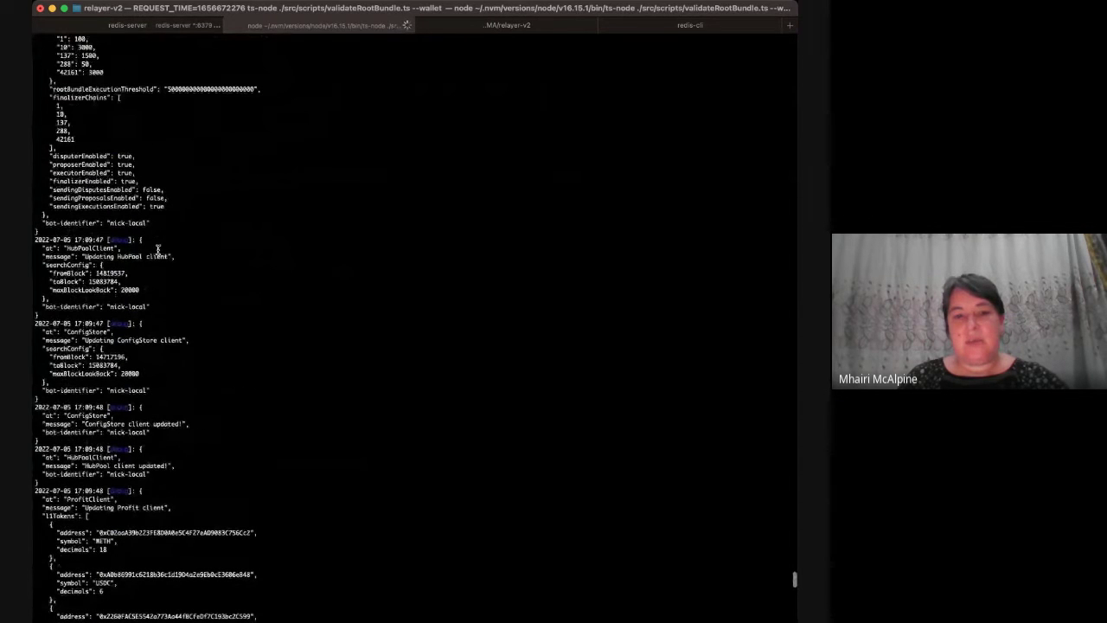
pyautogui.scroll(-2, 158, 250)
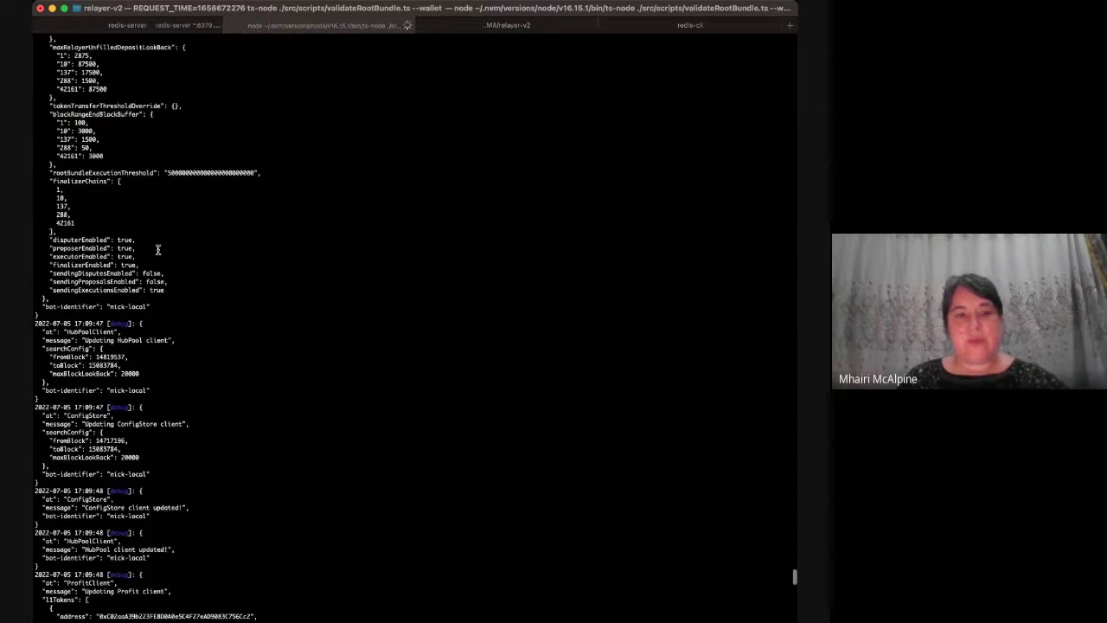
pyautogui.scroll(2, 157, 250)
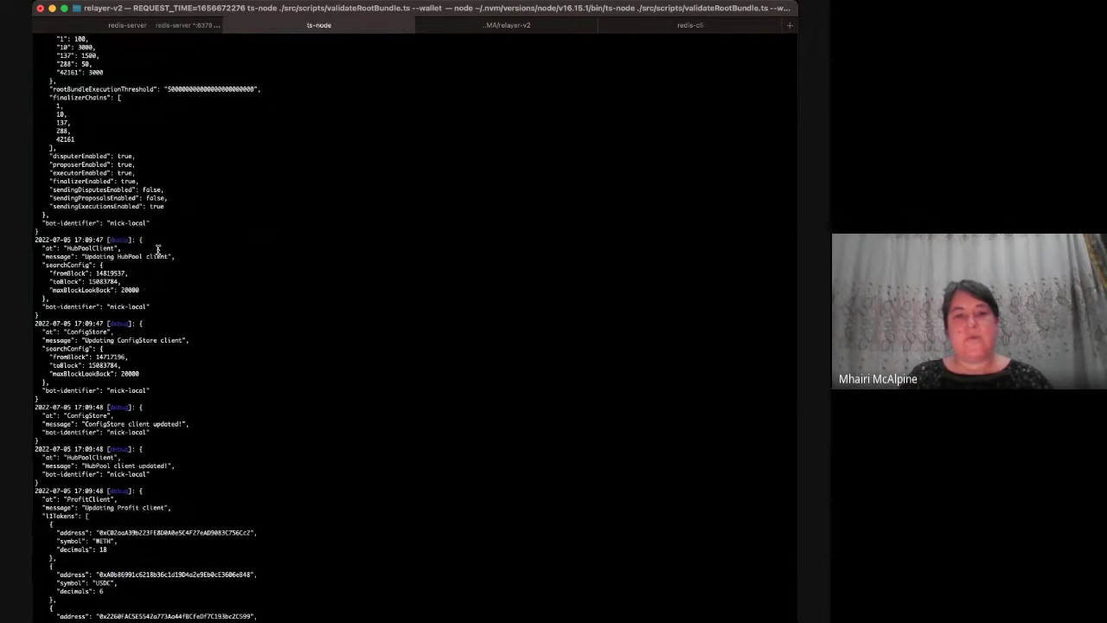
pyautogui.scroll(-6, 158, 250)
pyautogui.scroll(-10, 157, 250)
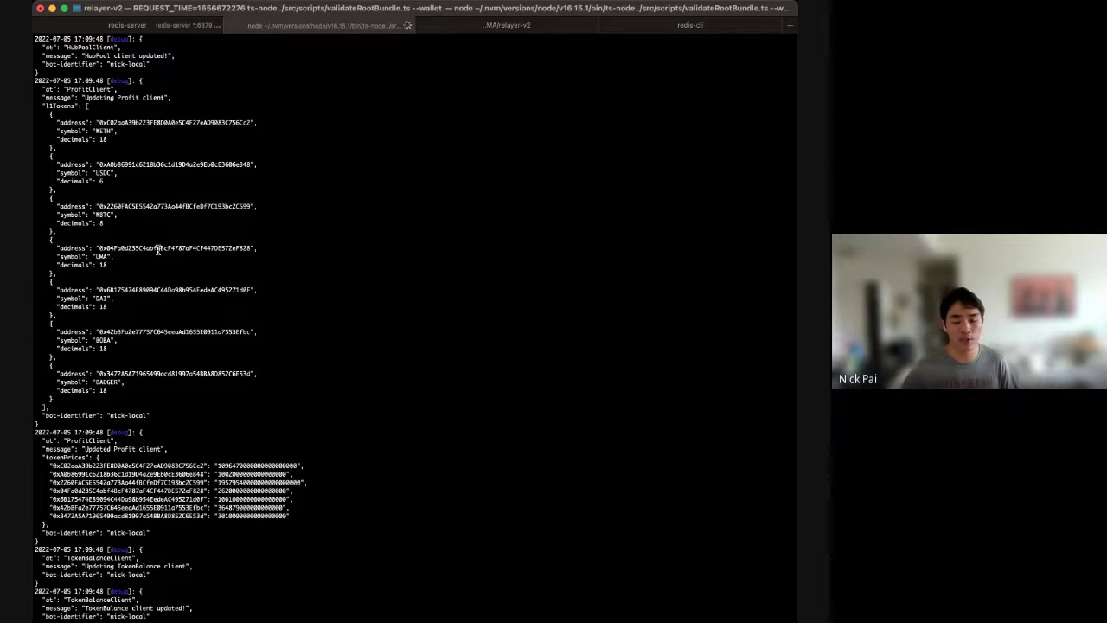
pyautogui.scroll(-15, 158, 250)
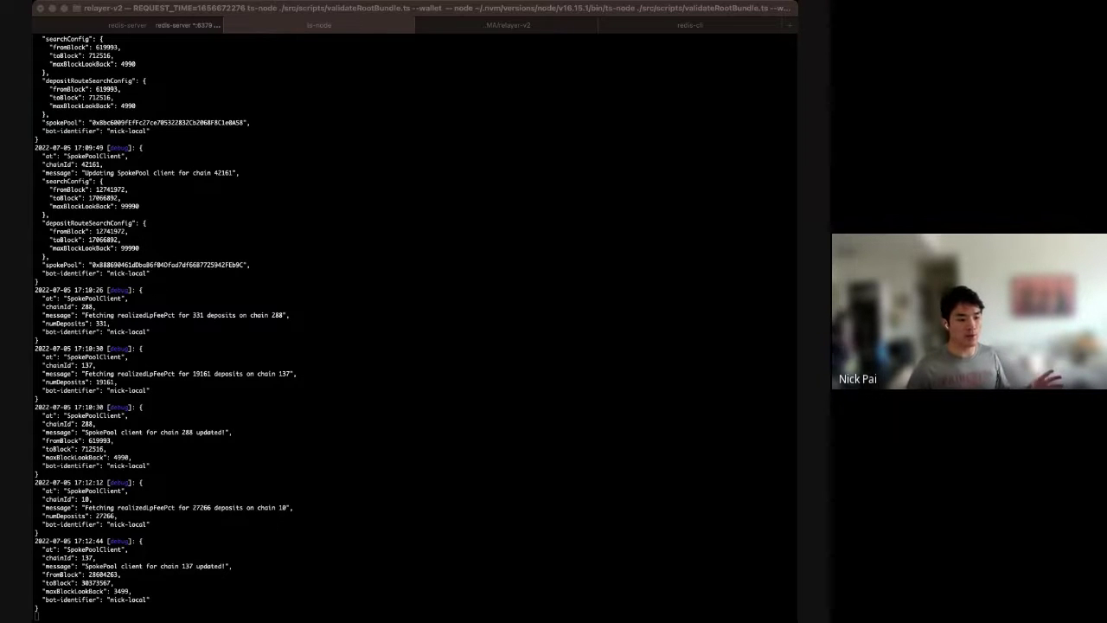
# Return to the start of the script's output and highlight the request time in the validator message and the run command.
pyautogui.scroll(10, 307, 412)
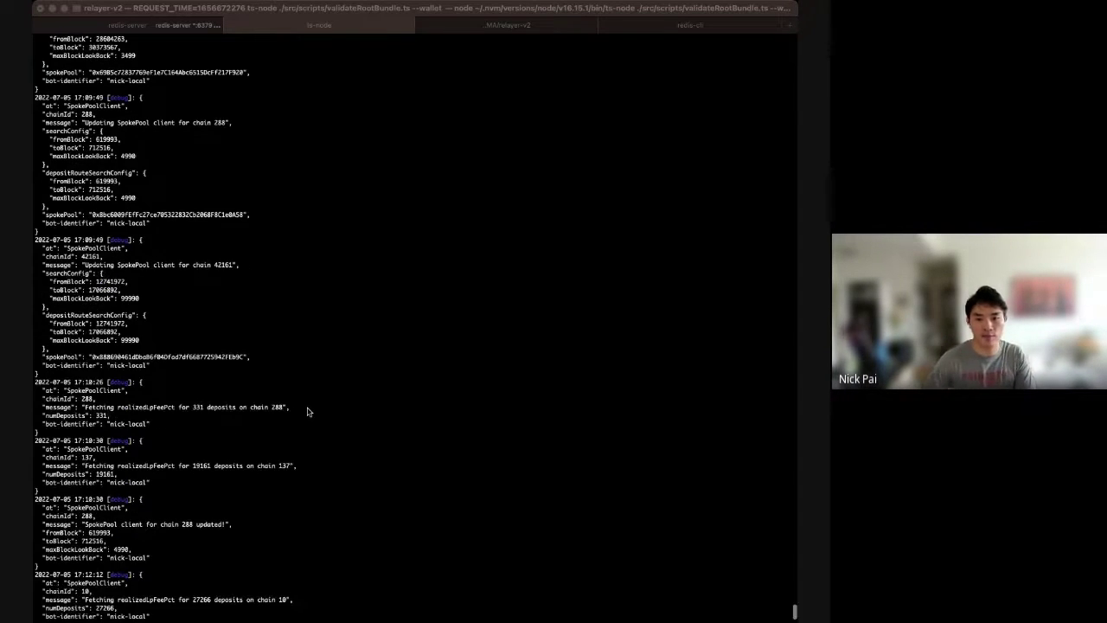
pyautogui.scroll(10, 307, 412)
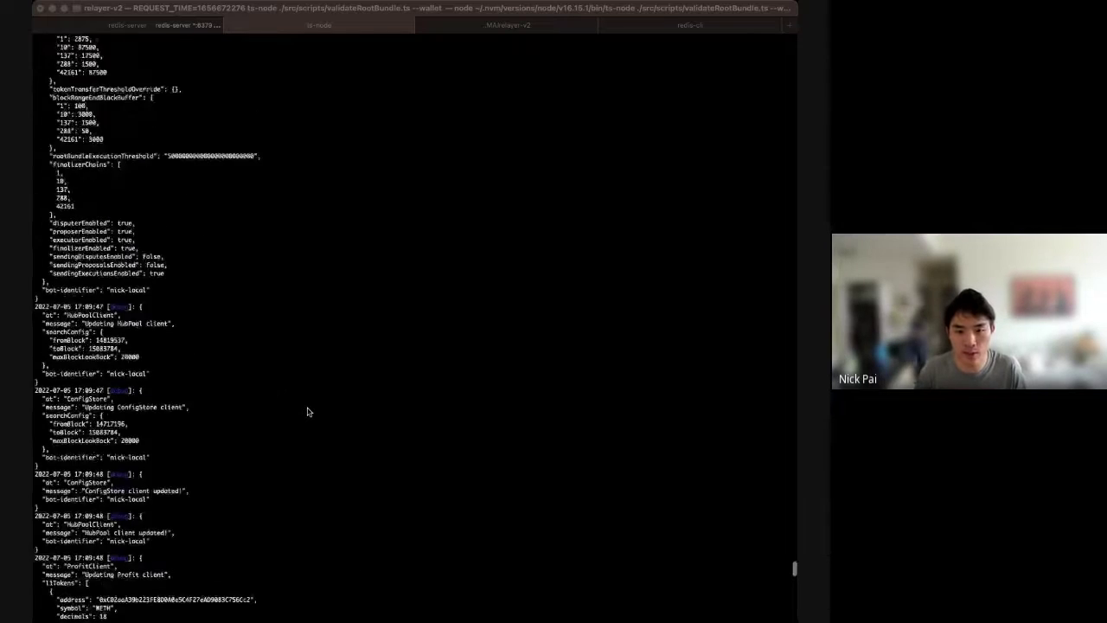
pyautogui.scroll(-10, 307, 412)
pyautogui.scroll(10, 317, 308)
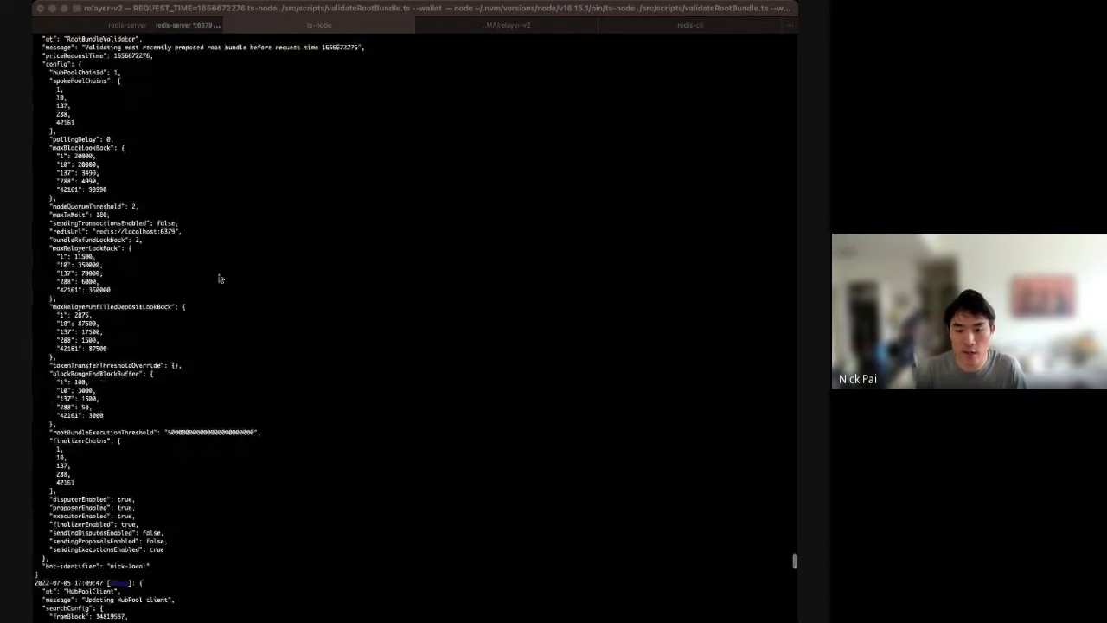
pyautogui.scroll(3, 286, 138)
pyautogui.doubleClick(341, 200)
pyautogui.scroll(5, 279, 219)
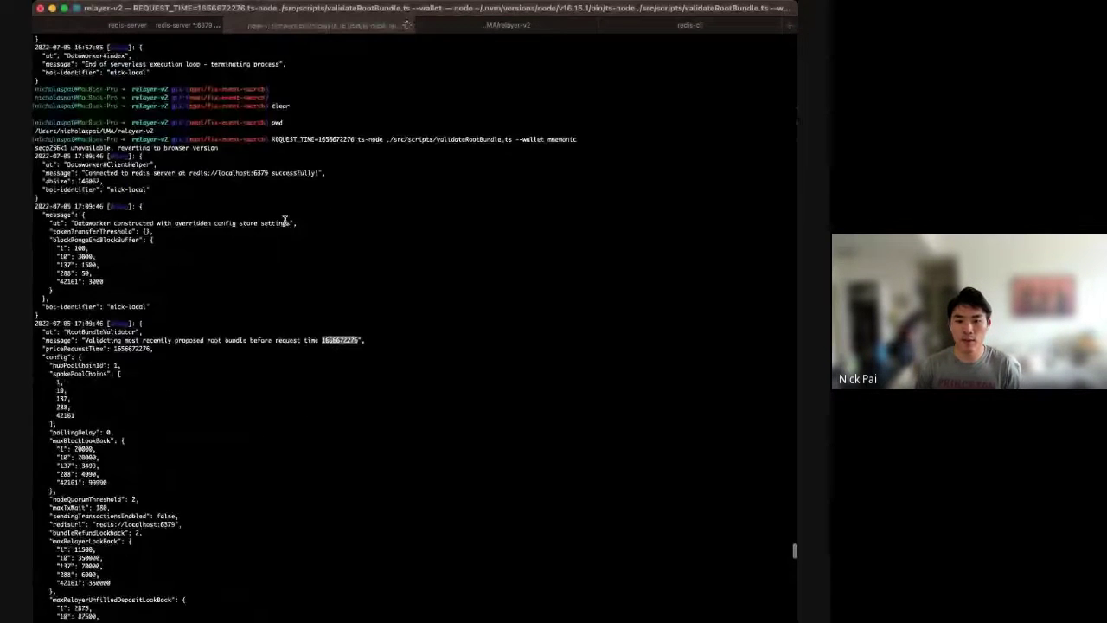
pyautogui.doubleClick(336, 206)
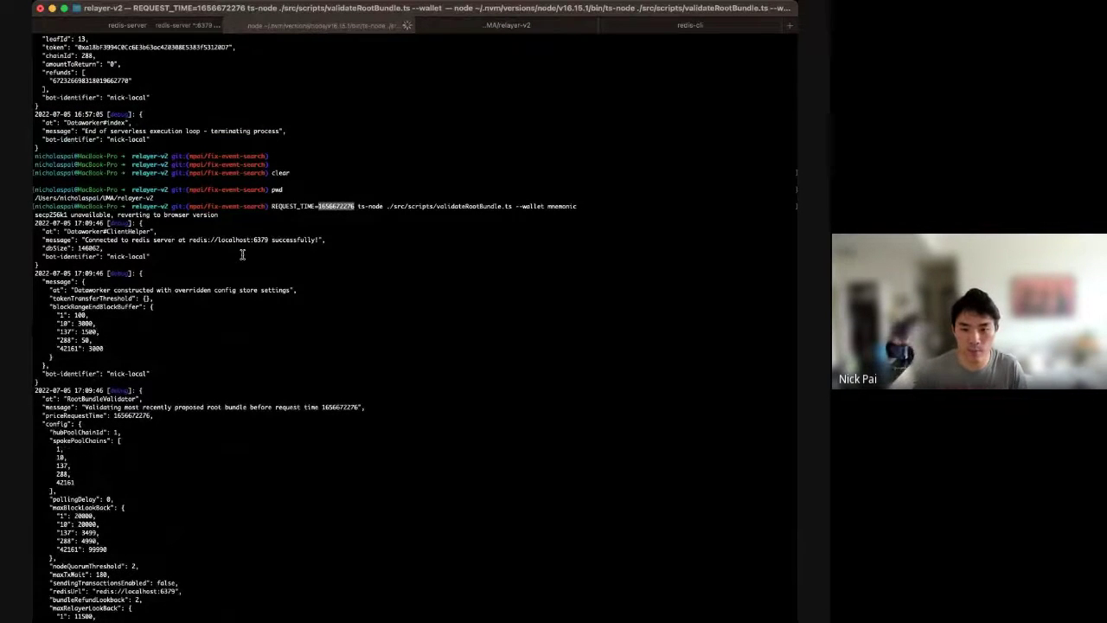
# Examine the RootBundleValidator log entry, highlighting its opening lines, and review its configuration and the client updates below it.
pyautogui.scroll(-3, 242, 253)
pyautogui.scroll(-10, 242, 253)
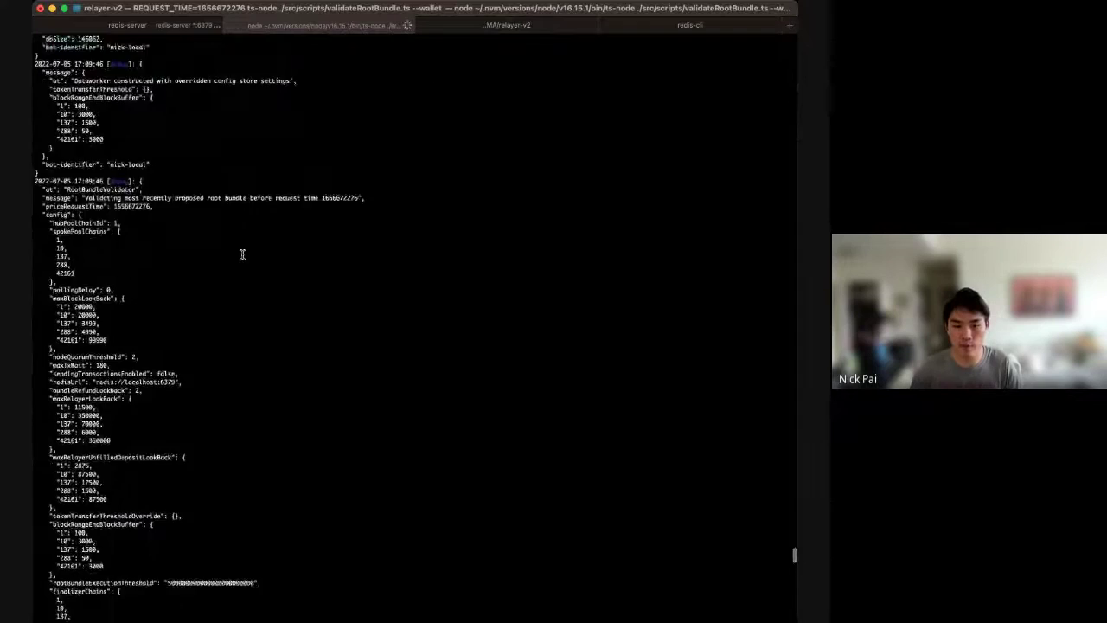
pyautogui.scroll(-12, 200, 279)
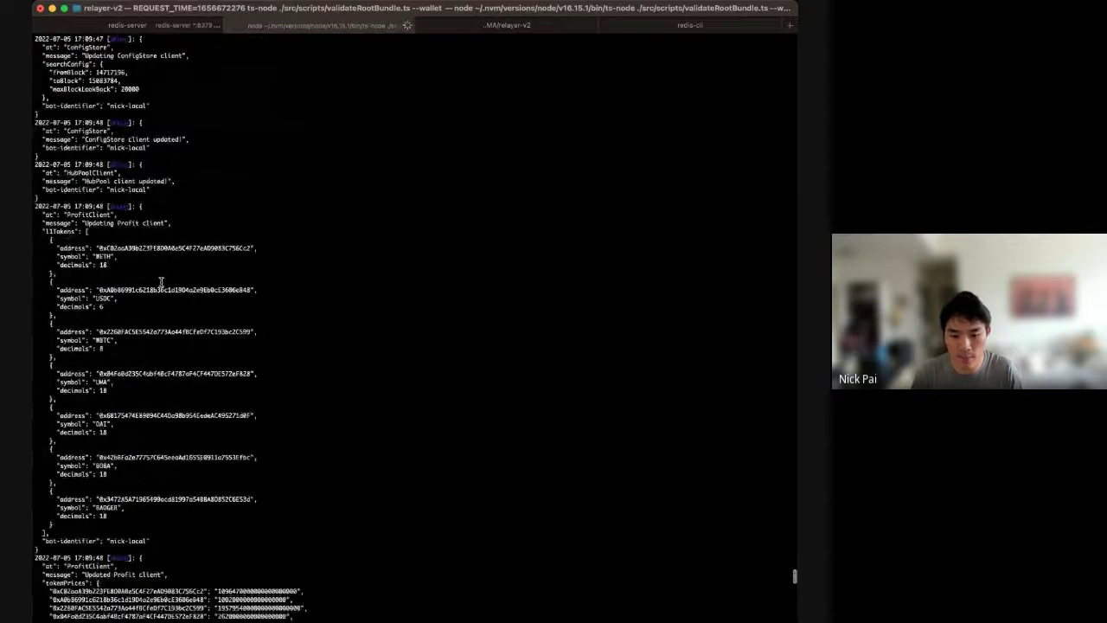
pyautogui.scroll(10, 161, 282)
pyautogui.scroll(8, 161, 282)
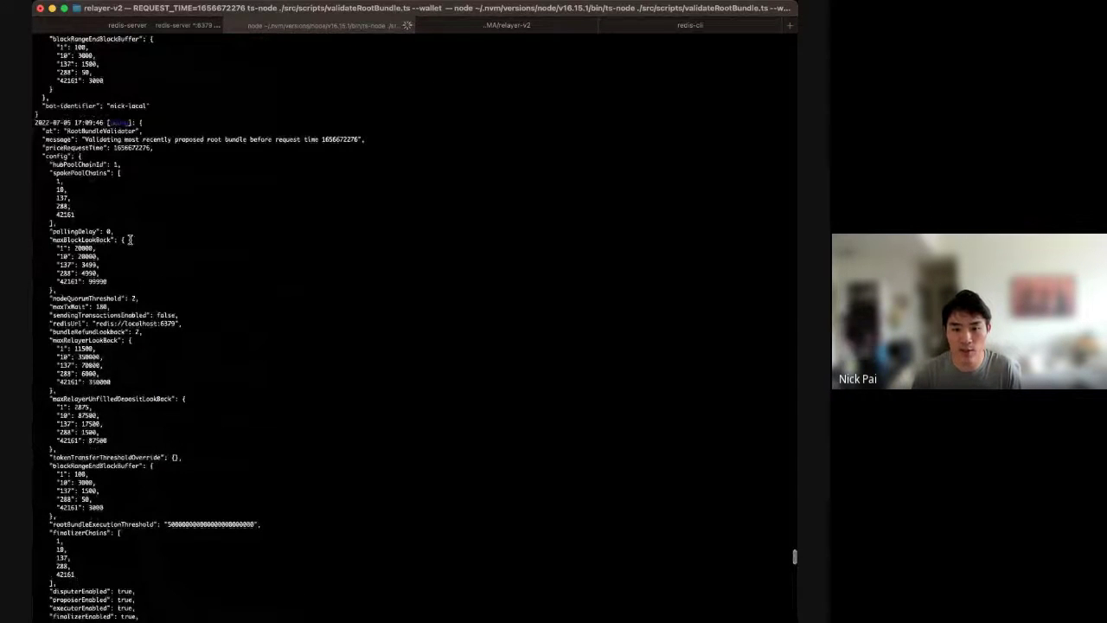
pyautogui.moveTo(40, 131); pyautogui.dragTo(404, 158)
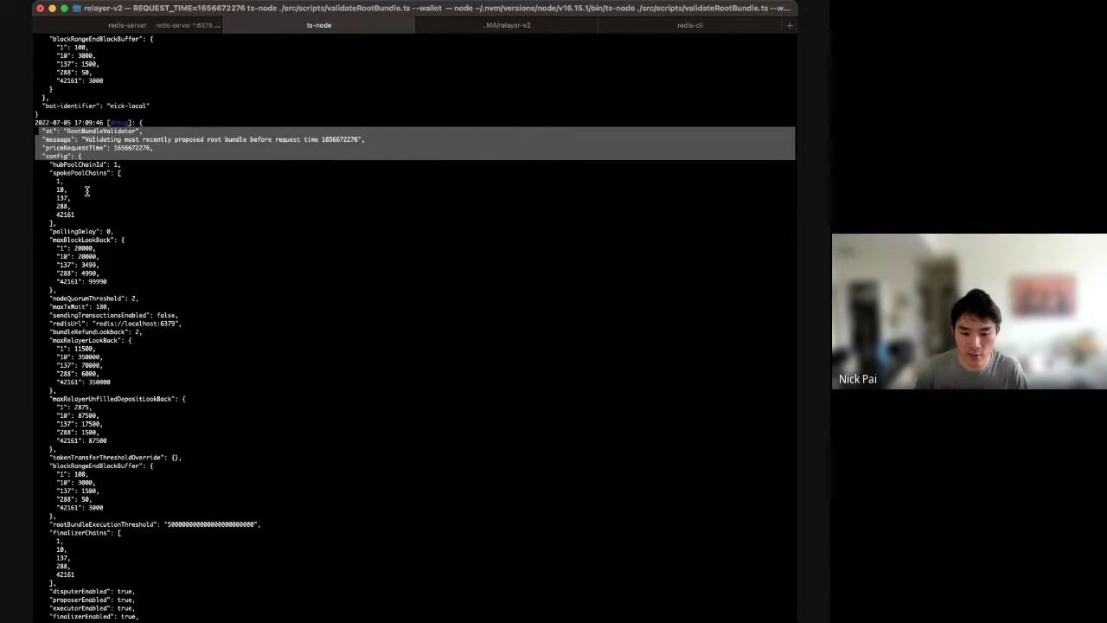
pyautogui.scroll(-5, 87, 190)
pyautogui.scroll(-15, 91, 274)
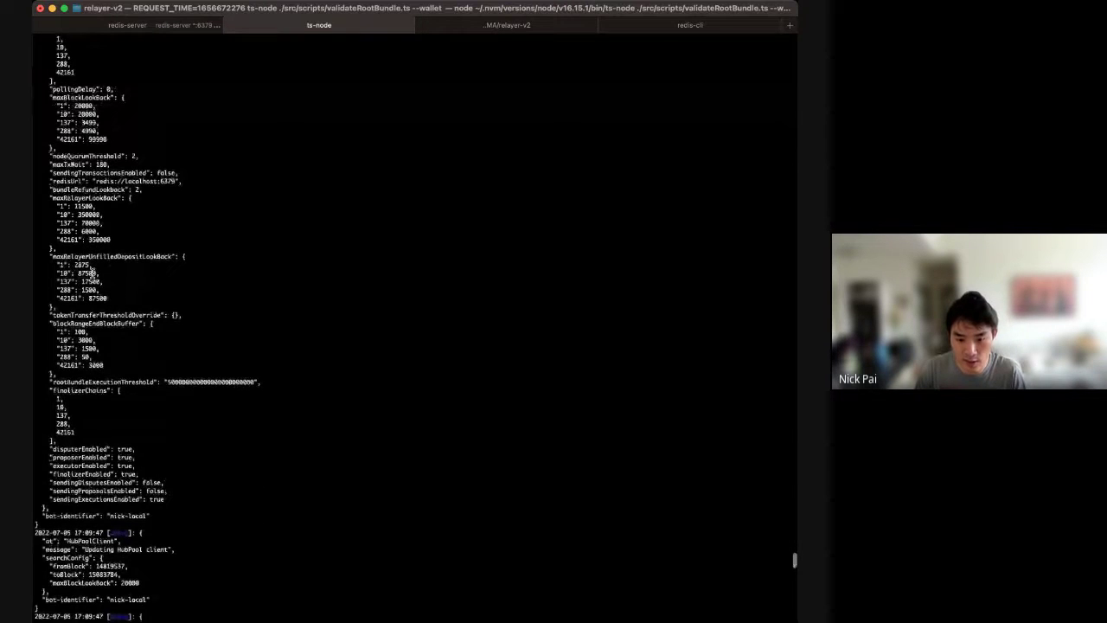
# Find the RootBundleValidator log entry about the preceding root bundle and highlight it with its transaction hash.
pyautogui.scroll(-17, 91, 273)
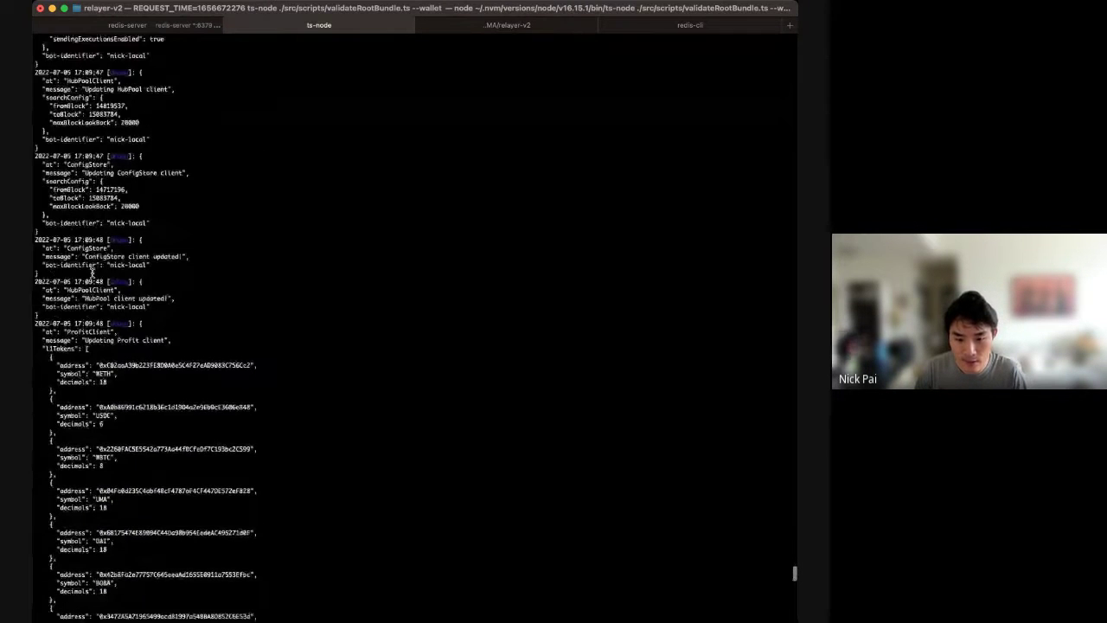
pyautogui.scroll(-5, 94, 332)
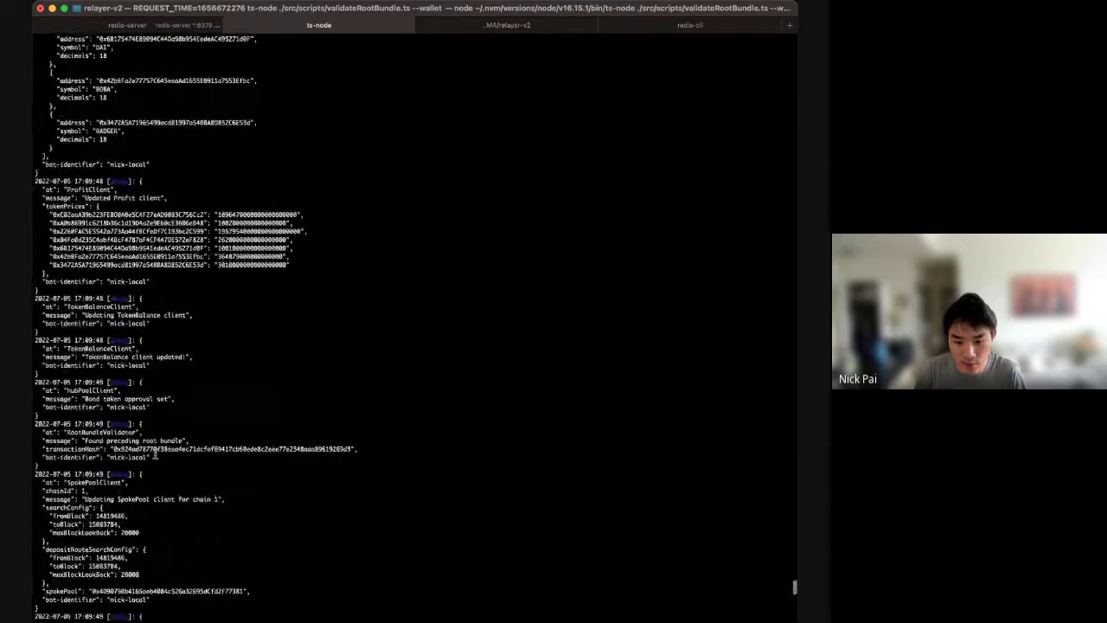
pyautogui.moveTo(153, 459); pyautogui.dragTo(35, 424)
pyautogui.click(135, 451)
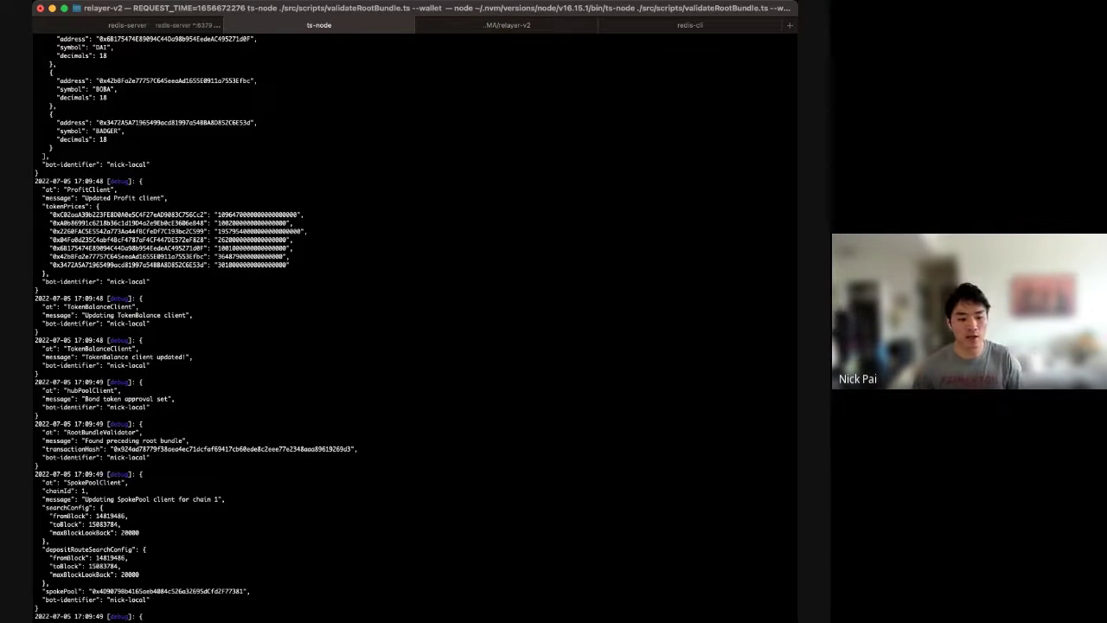
# Switch to the transaction's event logs on Etherscan and highlight the ProposeRootBundle event.
pyautogui.press('super+Tab')
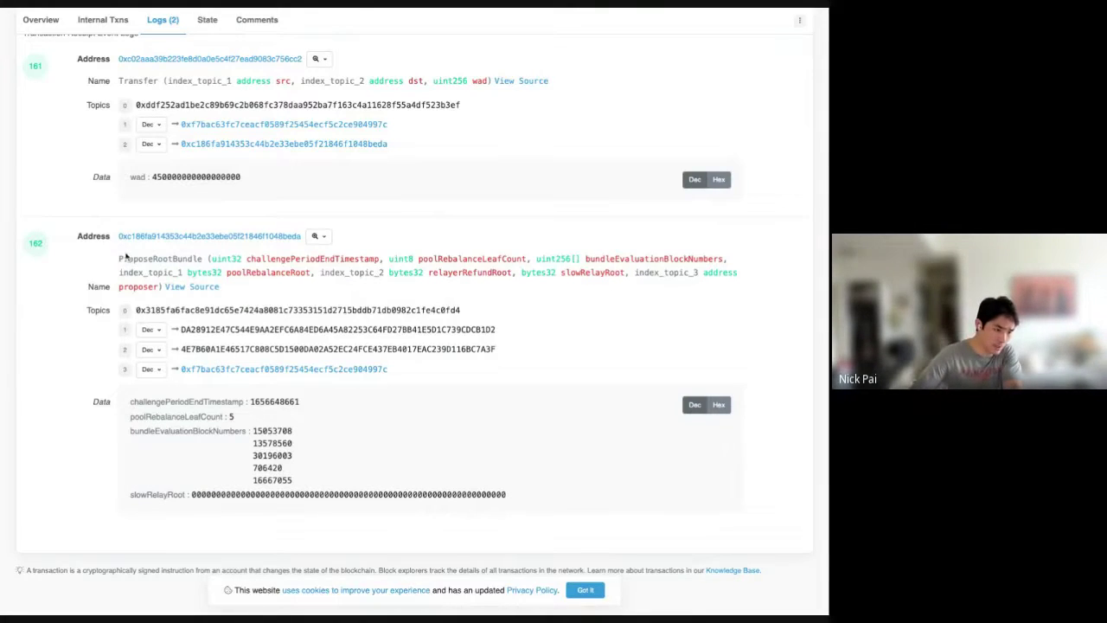
pyautogui.doubleClick(121, 257)
pyautogui.click(117, 248)
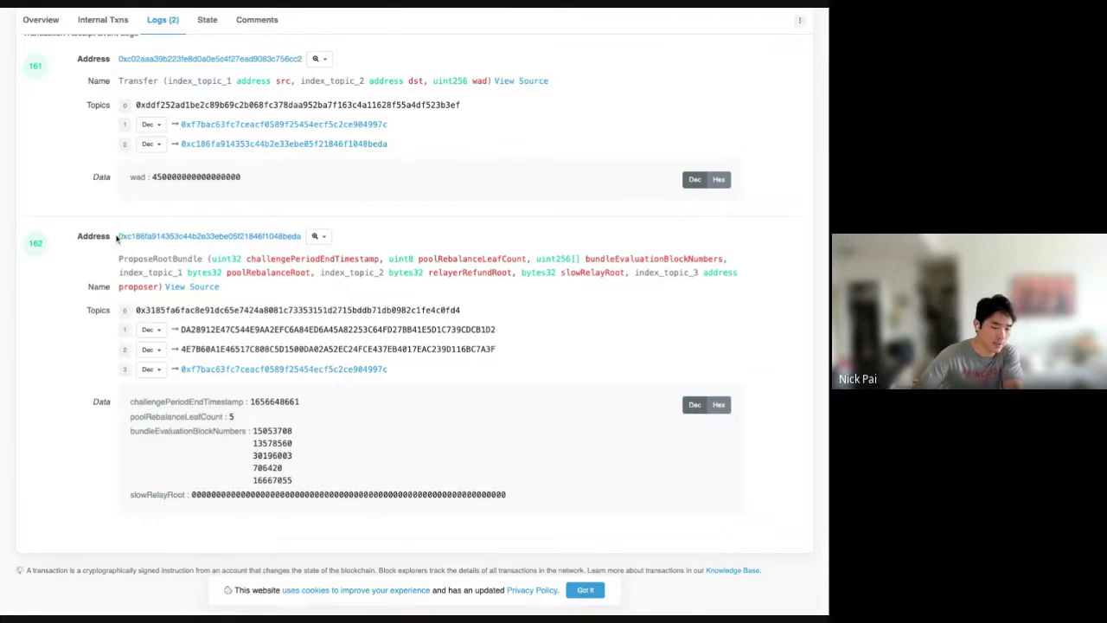
pyautogui.moveTo(117, 236); pyautogui.dragTo(571, 487)
pyautogui.click(571, 487)
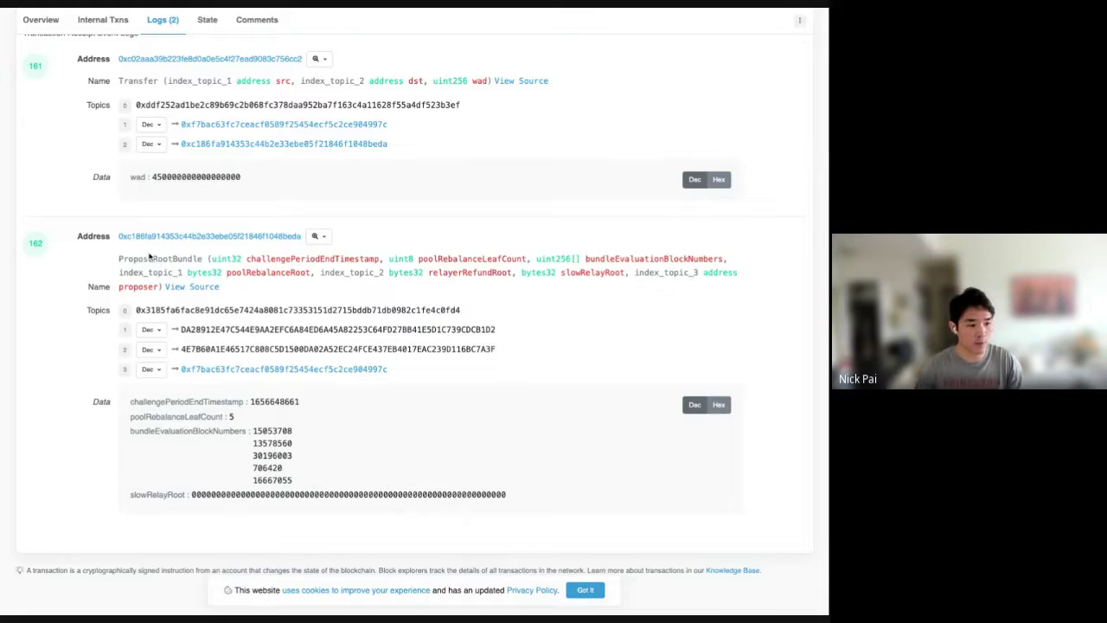
# View the transaction's overview details, then return to its event logs at the ProposeRootBundle entry.
pyautogui.scroll(3, 182, 290)
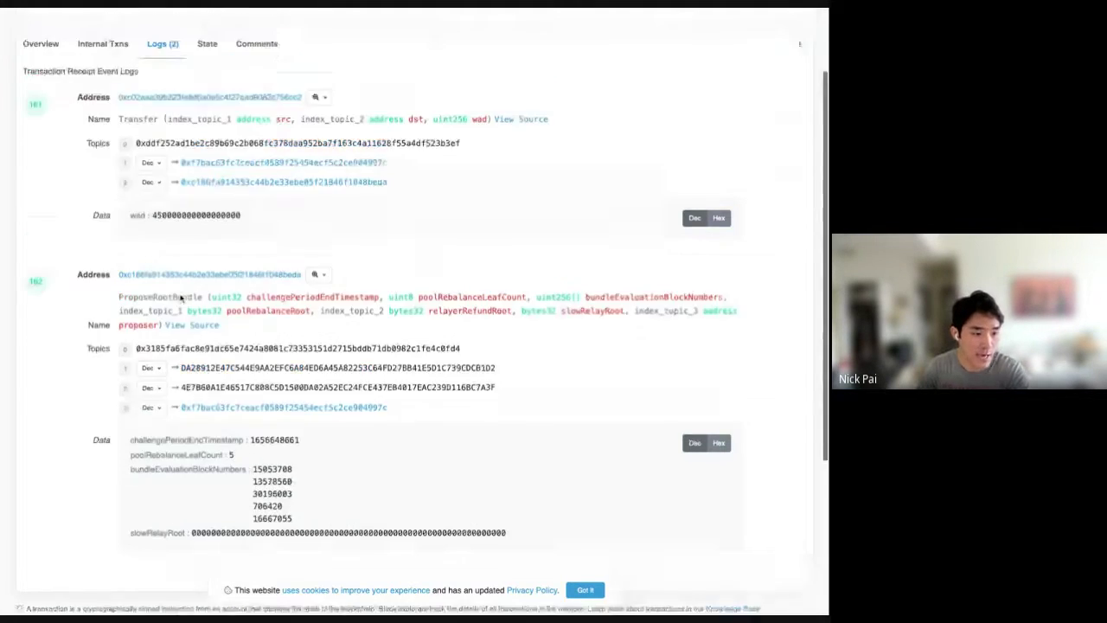
pyautogui.click(41, 141)
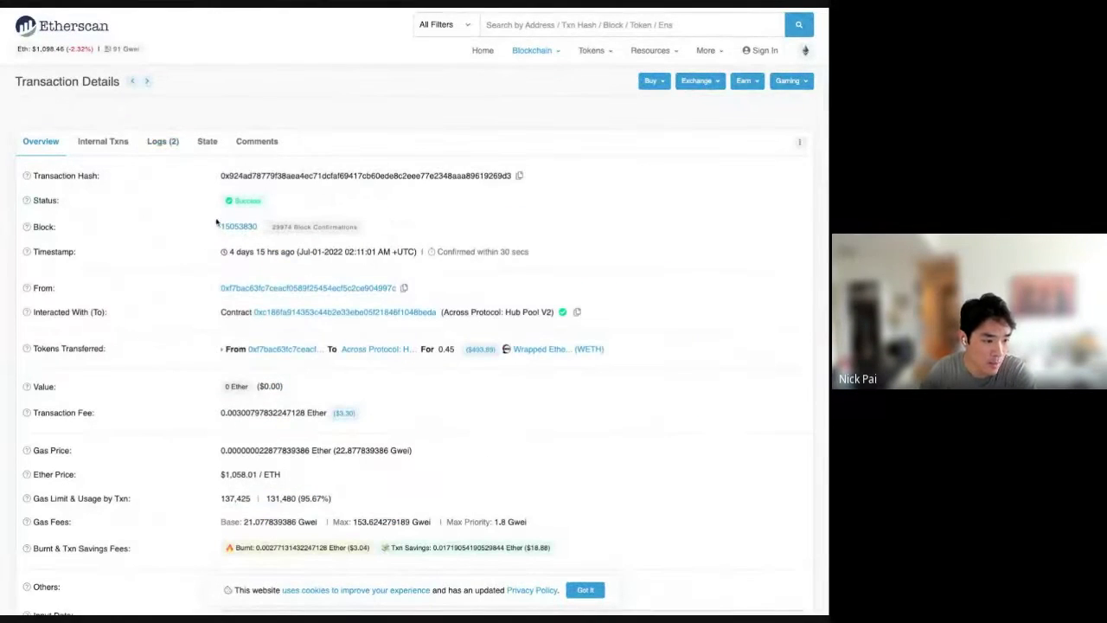
pyautogui.click(163, 141)
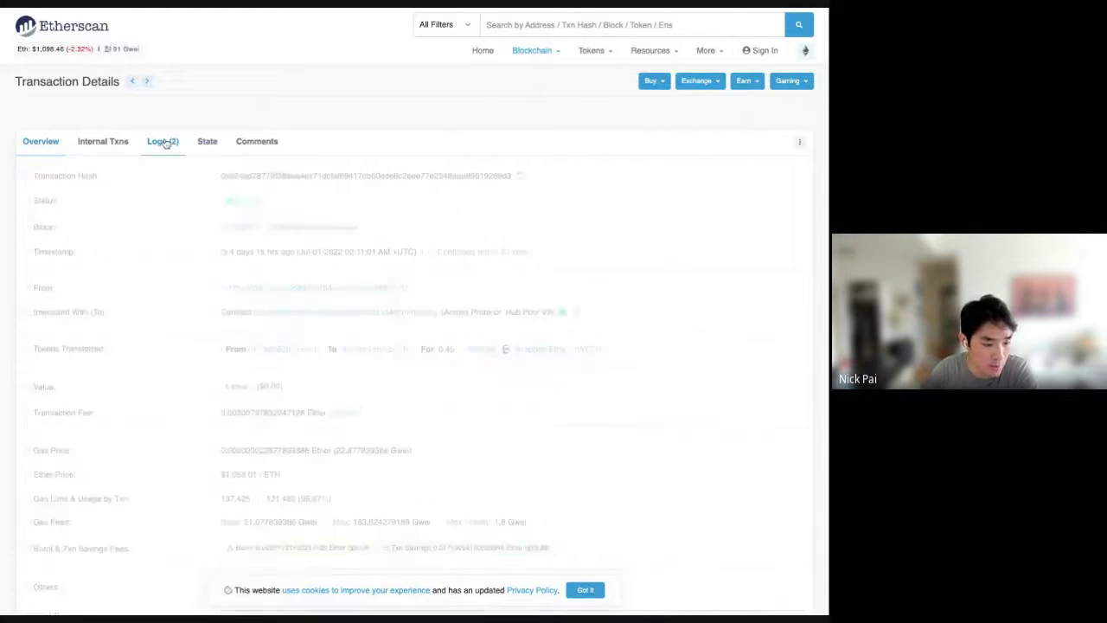
pyautogui.scroll(-3, 223, 350)
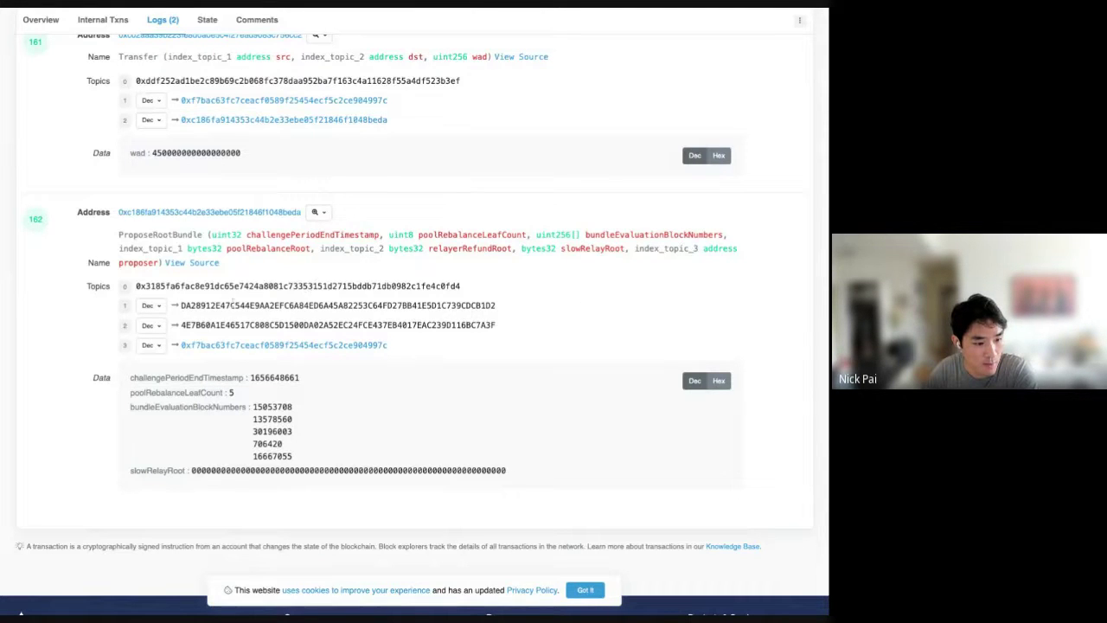
# Highlight the pool rebalance root, relayer refund root and slow relay root in the ProposeRootBundle event.
pyautogui.doubleClick(222, 305)
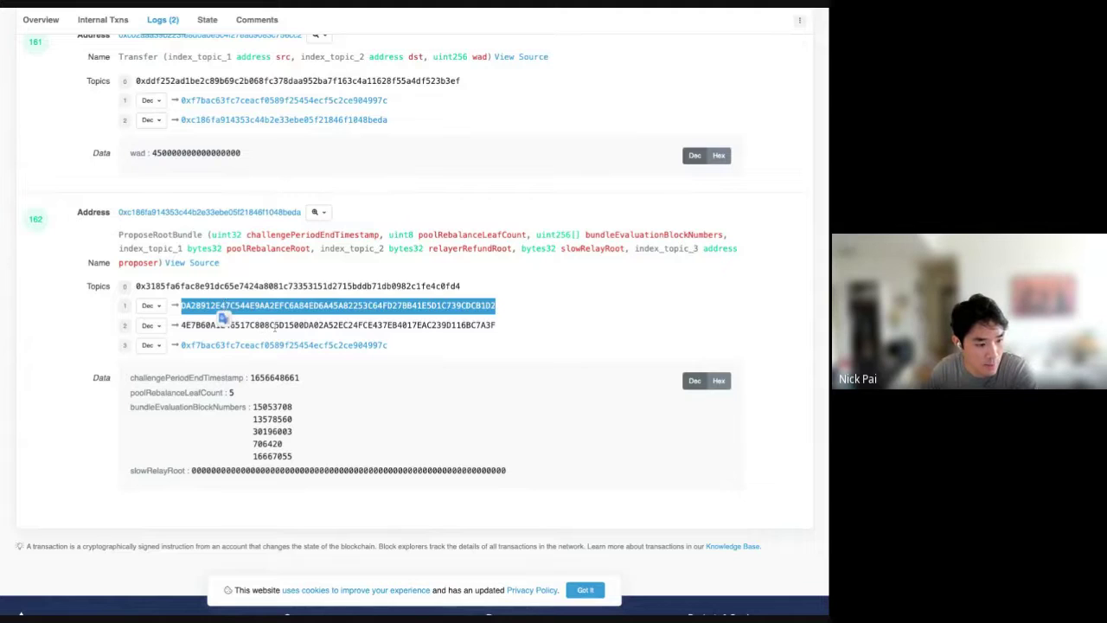
pyautogui.doubleClick(225, 324)
pyautogui.doubleClick(222, 469)
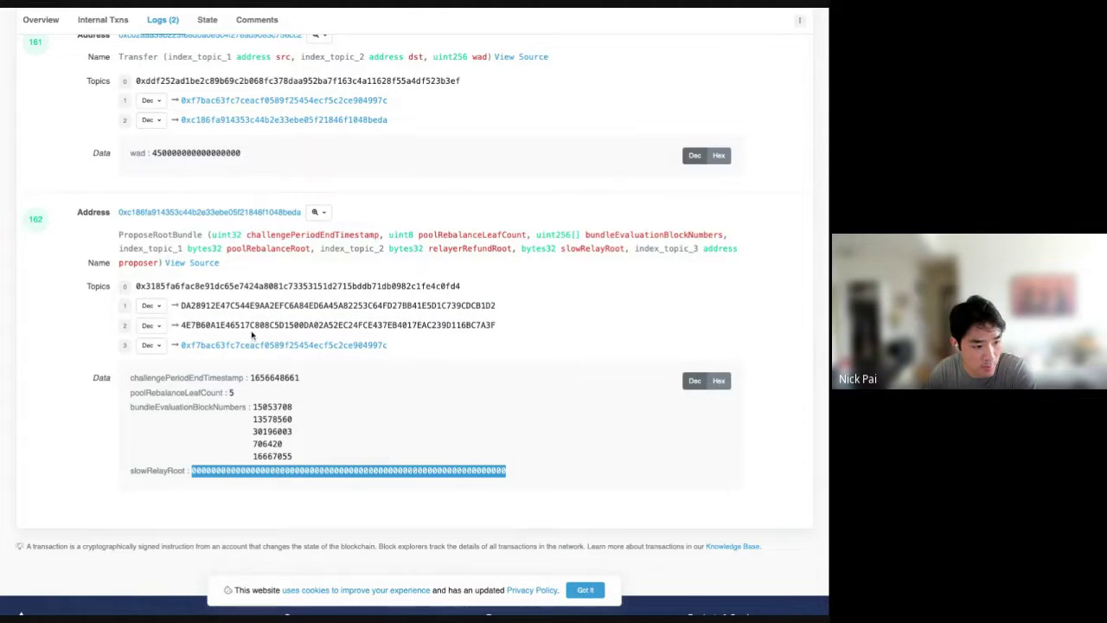
pyautogui.doubleClick(223, 304)
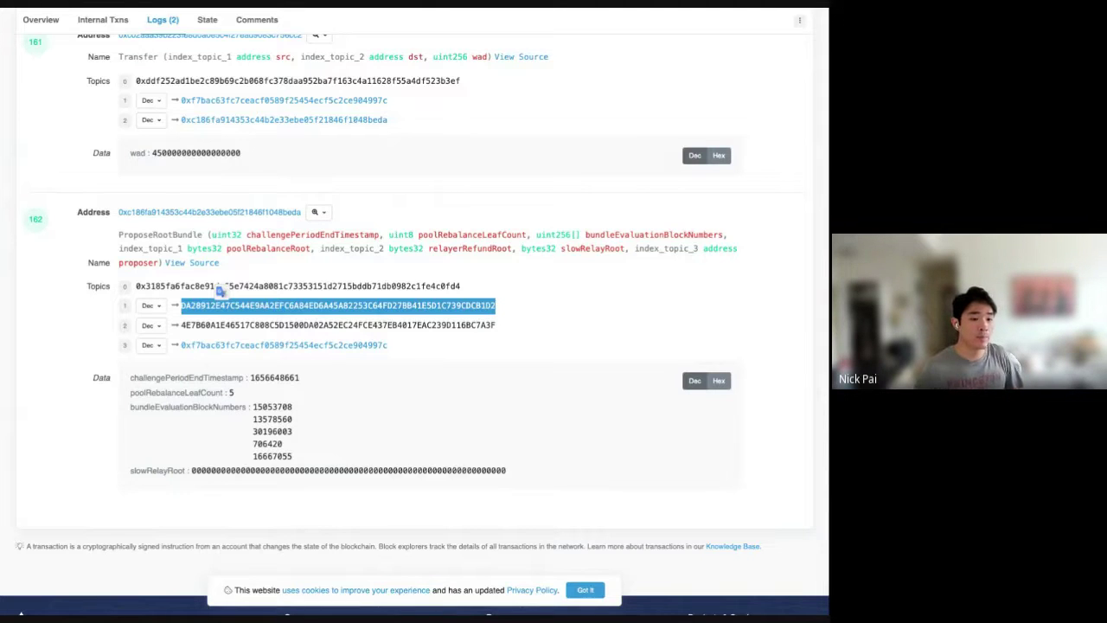
pyautogui.tripleClick(232, 324)
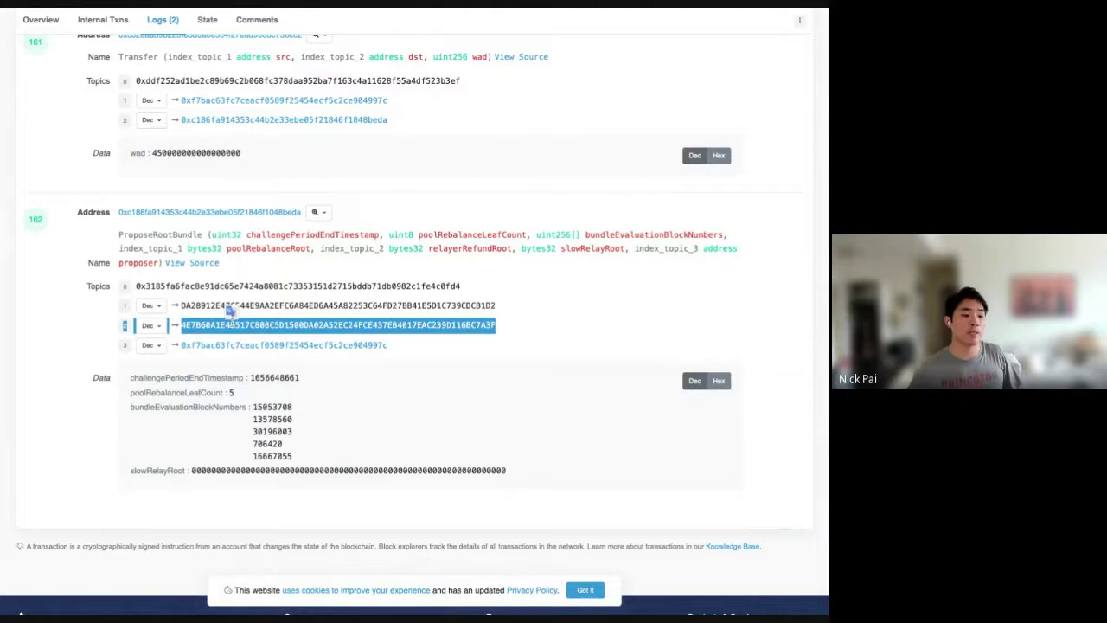
pyautogui.click(254, 326)
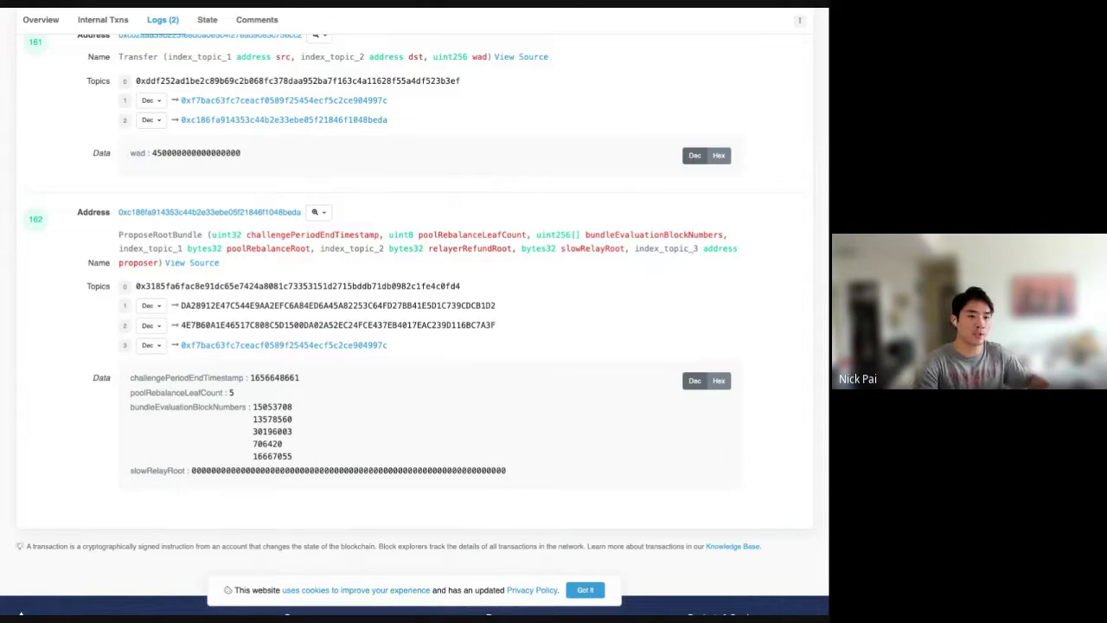
pyautogui.doubleClick(245, 472)
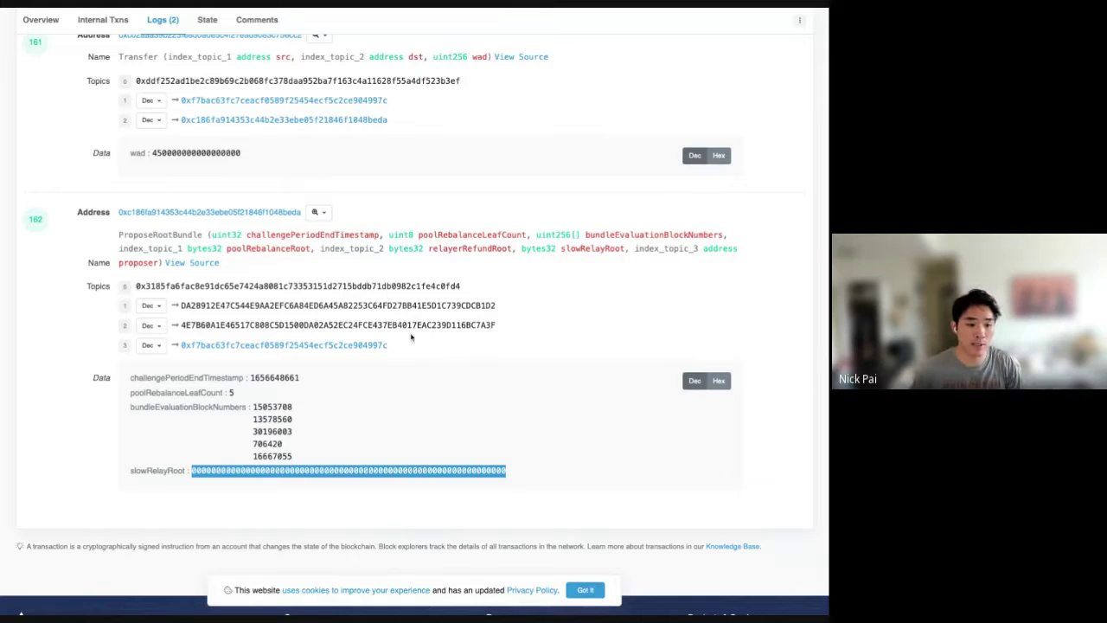
pyautogui.doubleClick(318, 305)
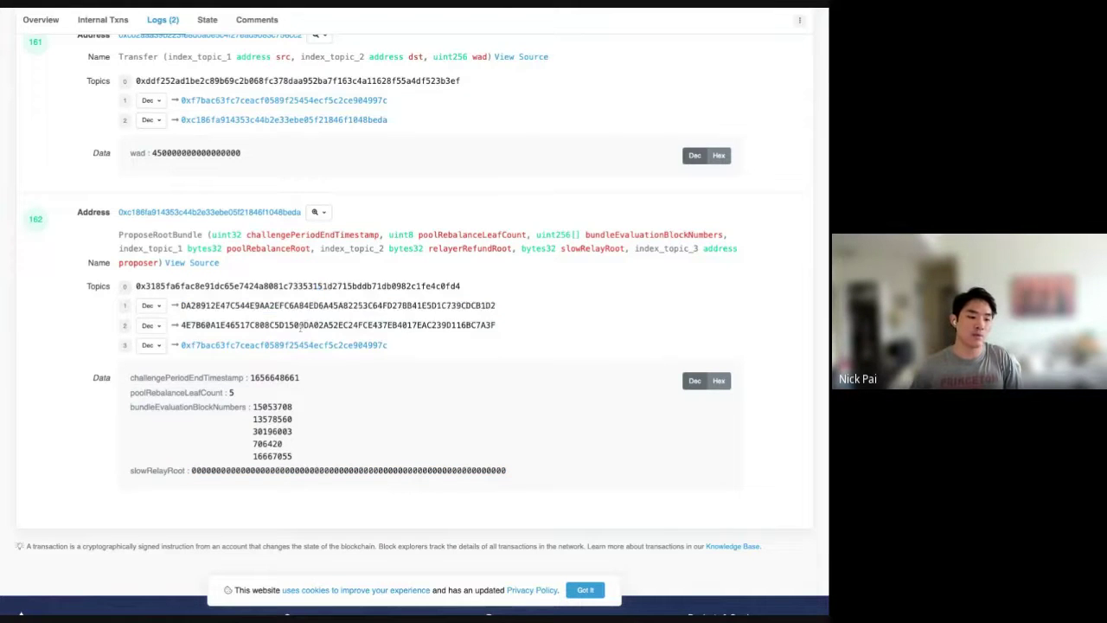
pyautogui.doubleClick(299, 325)
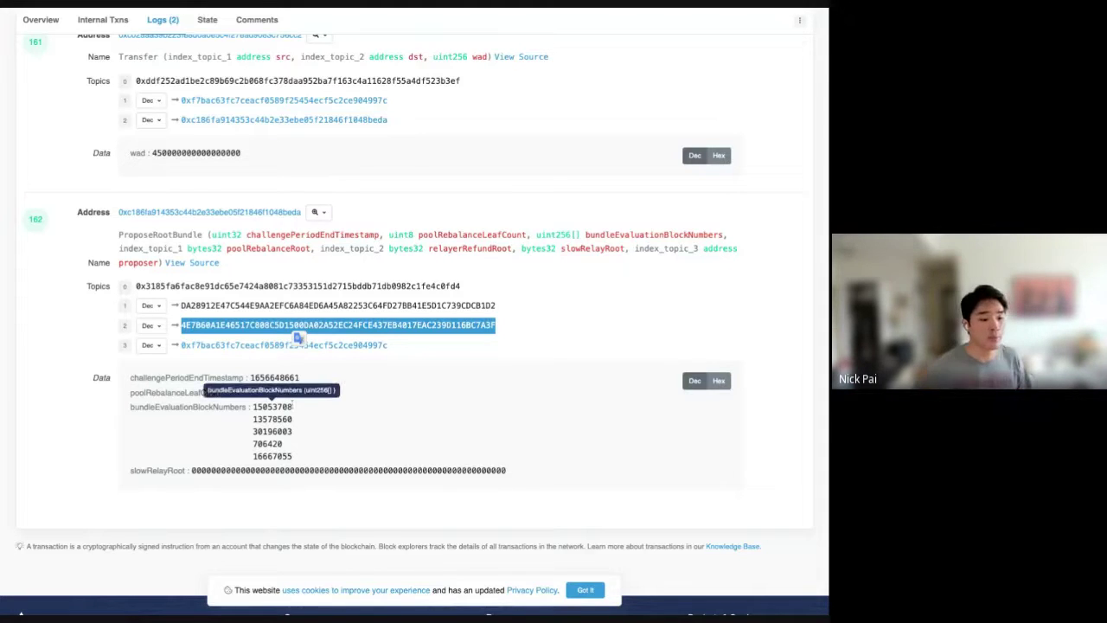
# Highlight each of the bundleEvaluationBlockNumbers in the ProposeRootBundle event data, from first to last.
pyautogui.doubleClick(272, 406)
pyautogui.click(141, 403)
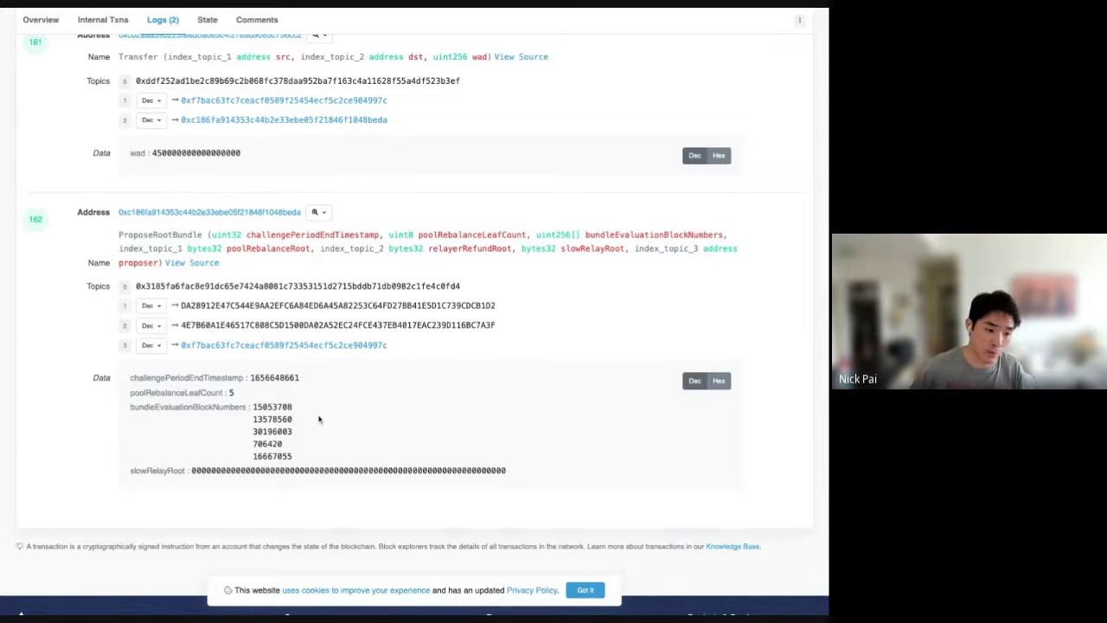
pyautogui.doubleClick(270, 407)
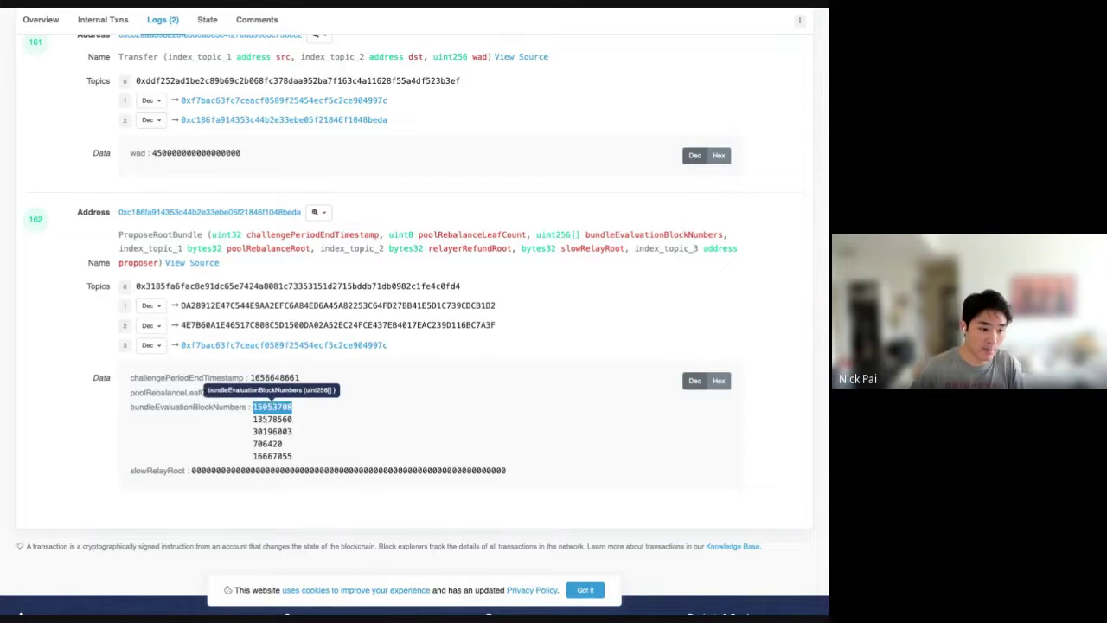
pyautogui.doubleClick(272, 420)
pyautogui.doubleClick(270, 431)
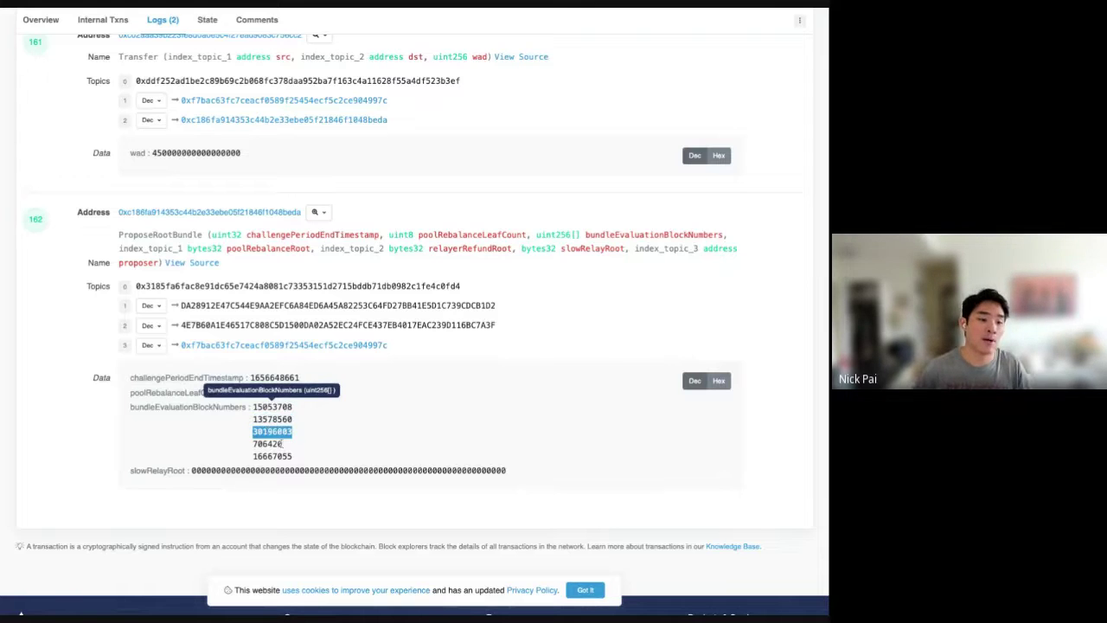
pyautogui.doubleClick(266, 443)
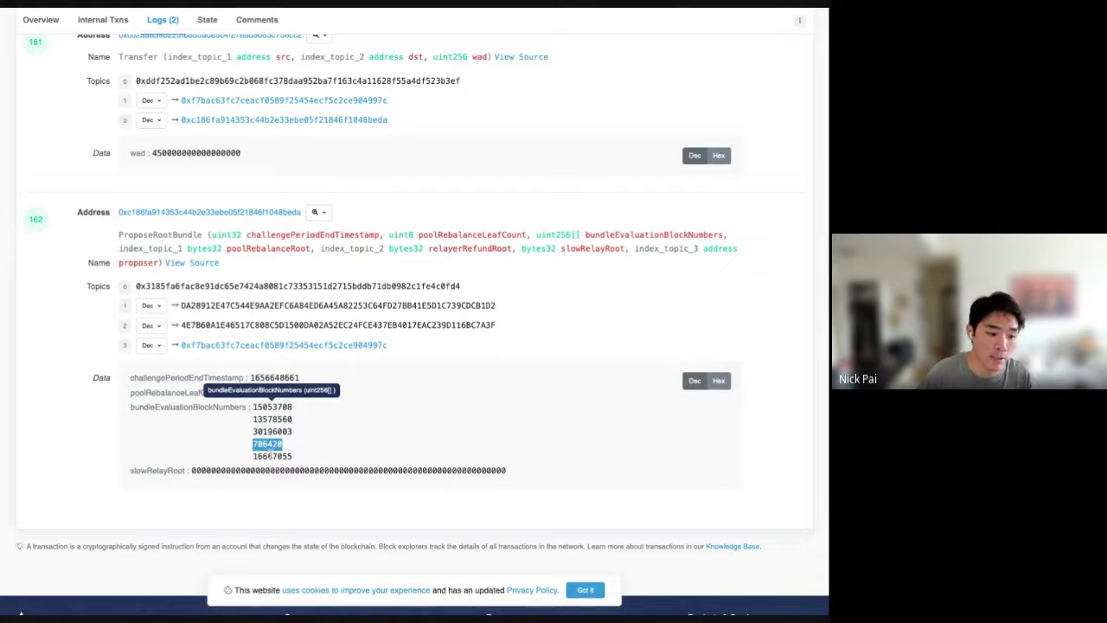
pyautogui.doubleClick(272, 456)
pyautogui.click(382, 409)
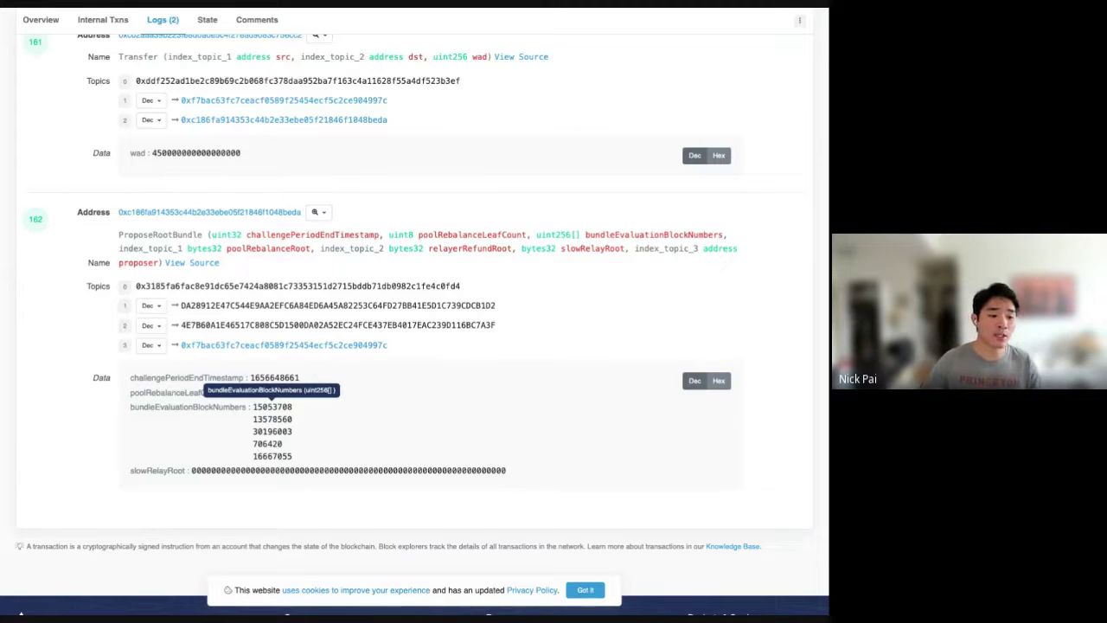
# Highlight the first bundle evaluation block number, the ProposeRootBundle event name, and its pool rebalance and relayer refund roots.
pyautogui.doubleClick(272, 406)
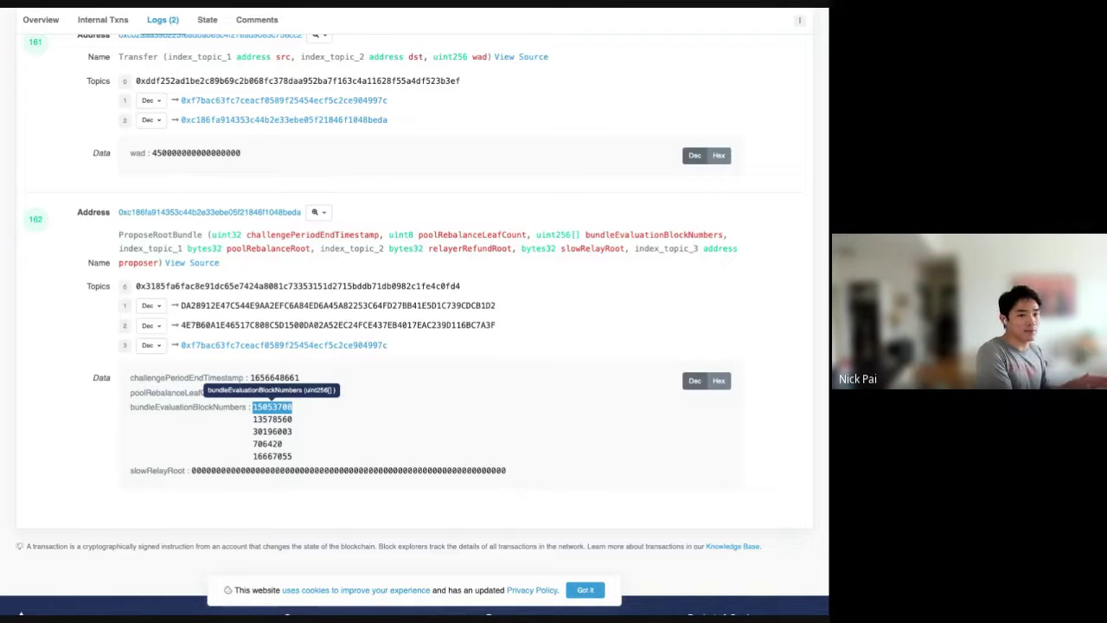
pyautogui.doubleClick(152, 235)
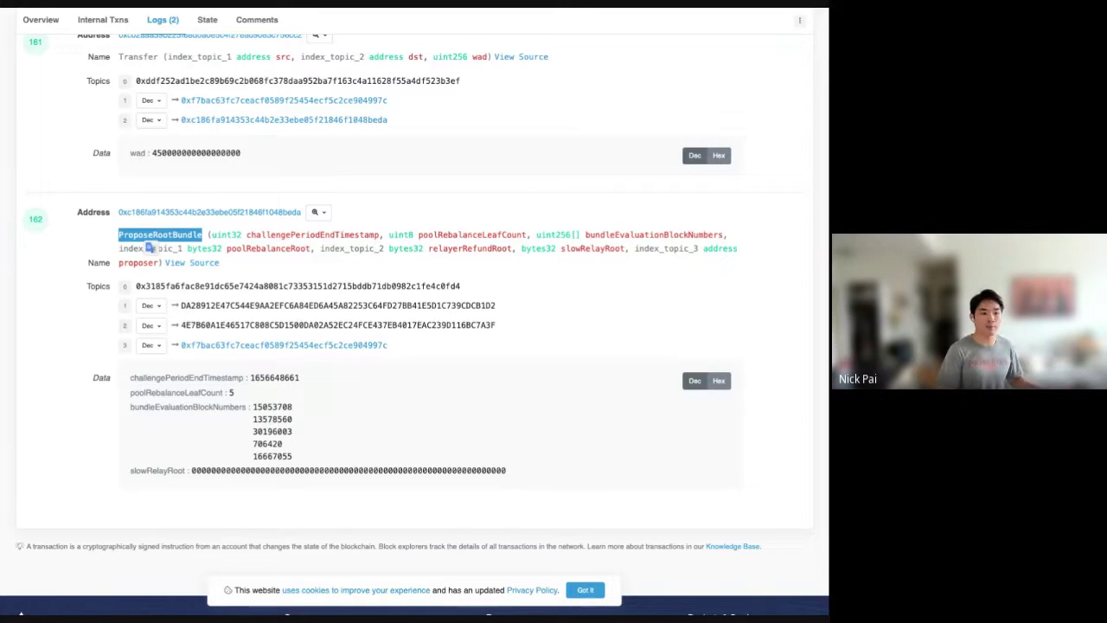
pyautogui.click(271, 405)
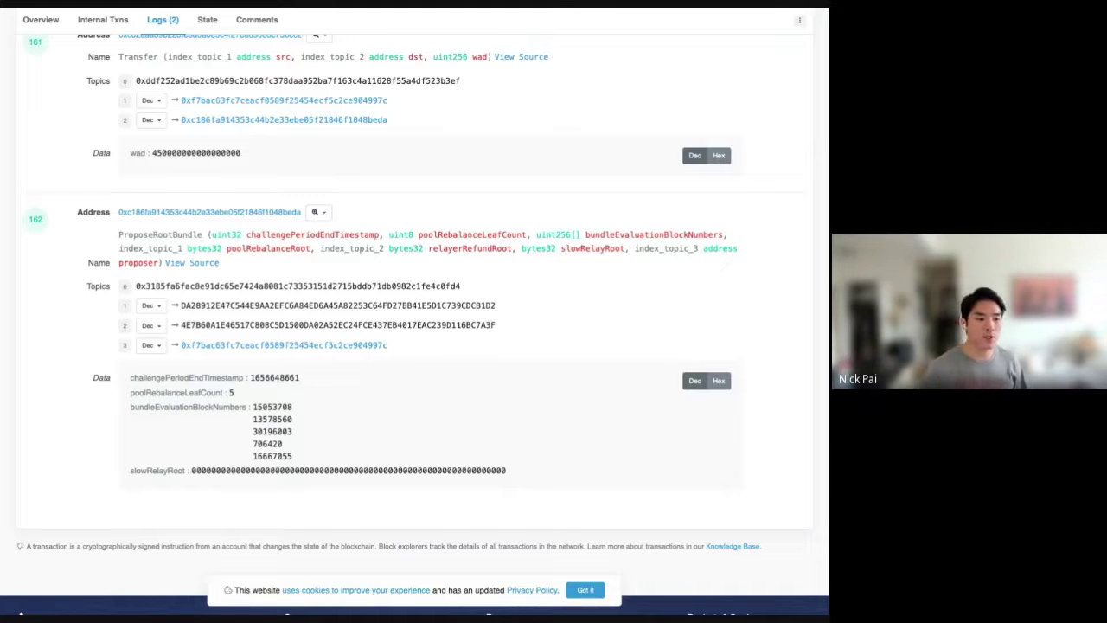
pyautogui.doubleClick(223, 305)
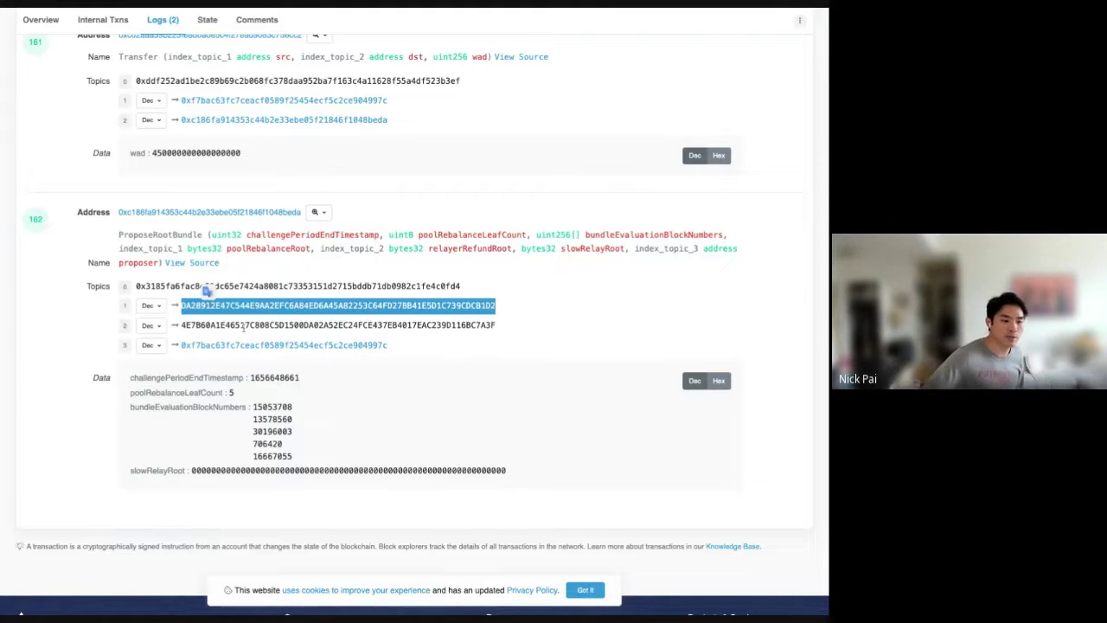
pyautogui.doubleClick(244, 325)
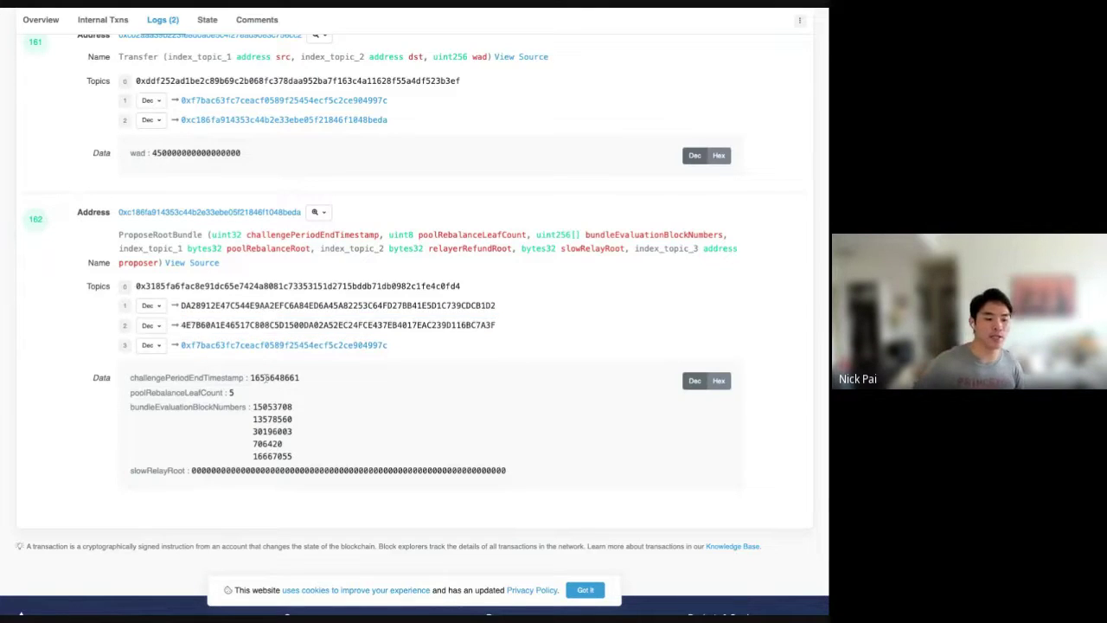
# Highlight the challengePeriodEndTimestamp field and its value in the ProposeRootBundle event data.
pyautogui.click(262, 393)
pyautogui.doubleClick(274, 378)
pyautogui.click(305, 383)
pyautogui.tripleClick(304, 383)
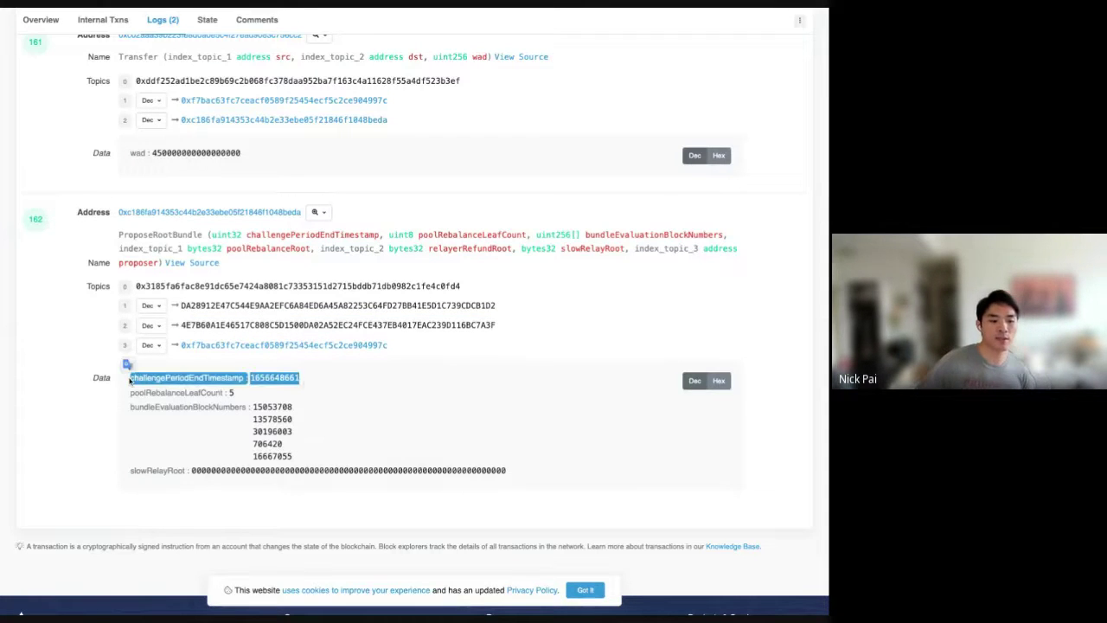
pyautogui.click(147, 382)
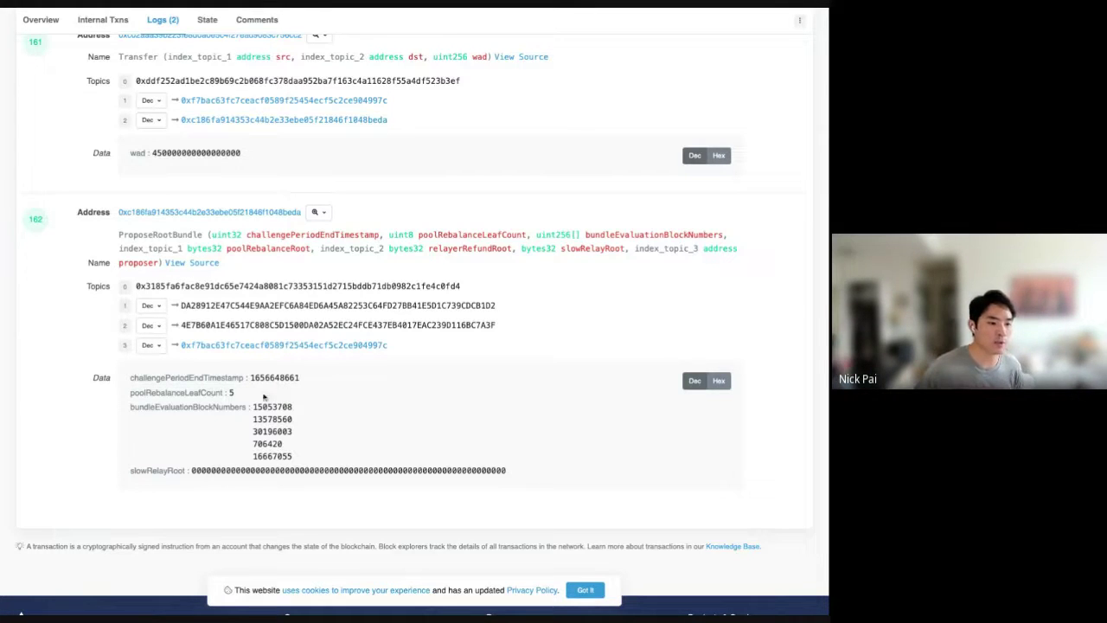
pyautogui.doubleClick(286, 378)
pyautogui.click(304, 393)
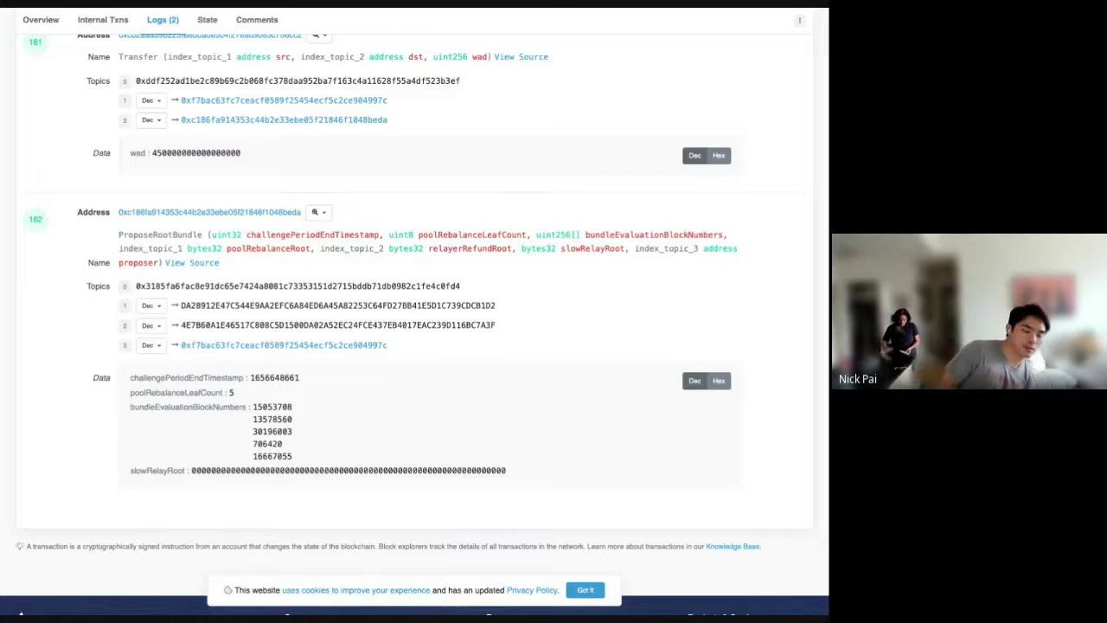
# Highlight the poolRebalanceLeafCount field in the event data and the relayer refund root in the topics.
pyautogui.moveTo(235, 393); pyautogui.dragTo(129, 394)
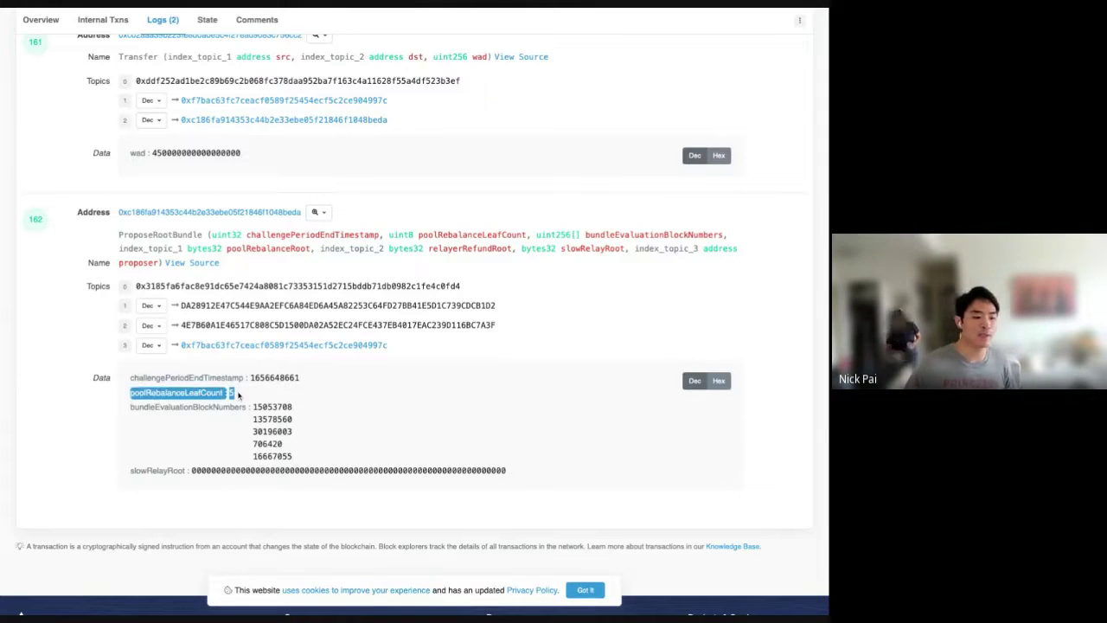
pyautogui.click(250, 395)
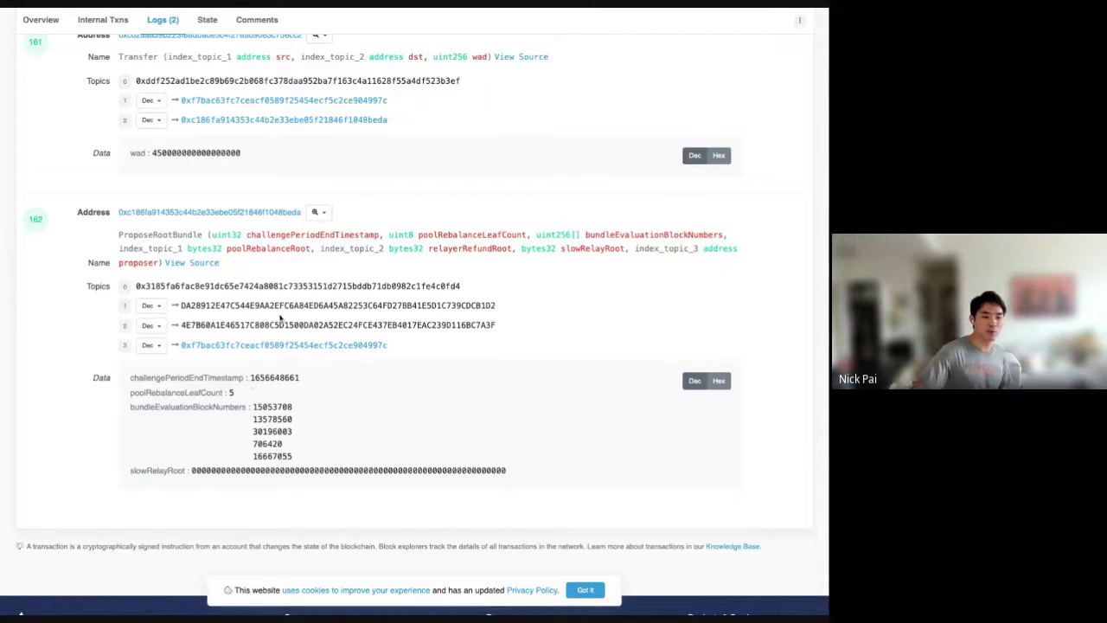
pyautogui.doubleClick(232, 323)
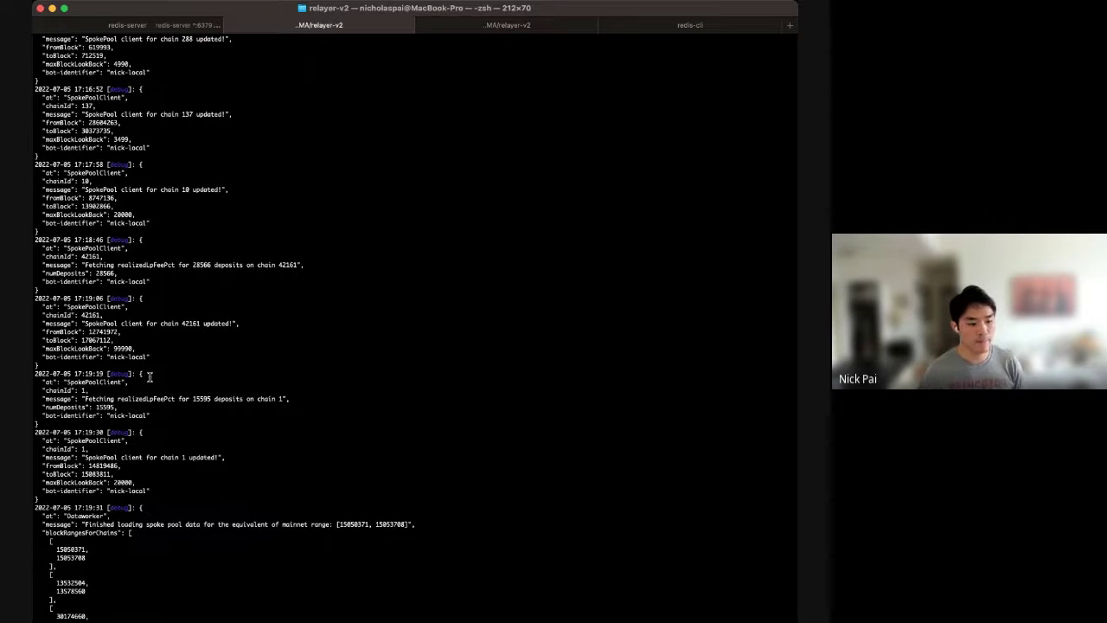
# Highlight the start of the Dataworker log entry reporting finished spoke pool data loading, through its blockRangesForChains heading.
pyautogui.scroll(-10, 149, 377)
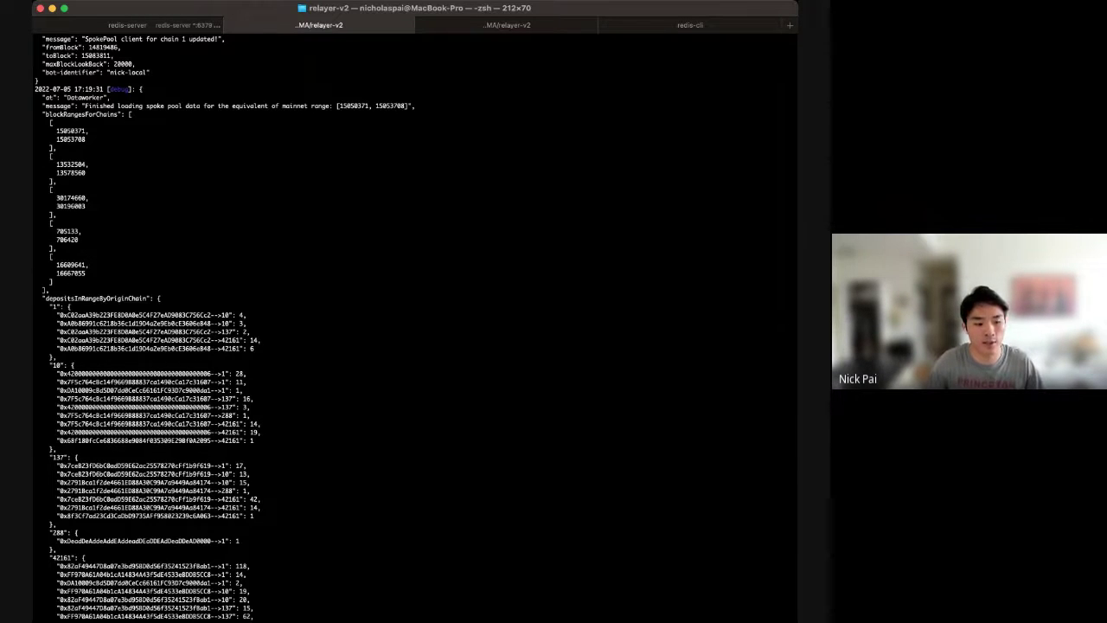
pyautogui.scroll(-1, 105, 222)
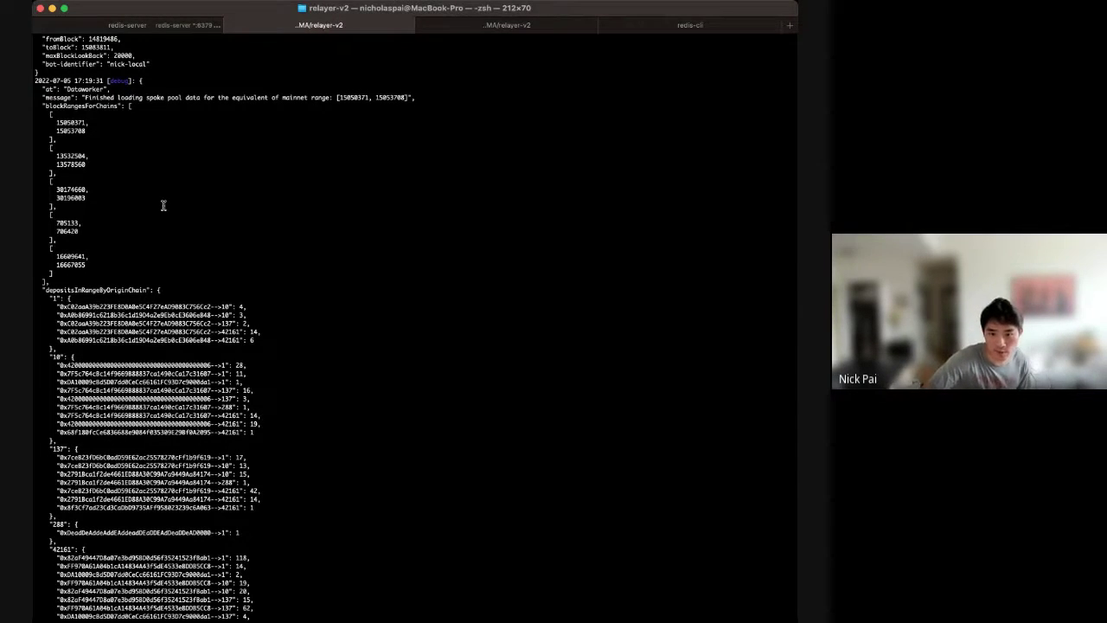
pyautogui.moveTo(35, 78); pyautogui.dragTo(328, 113)
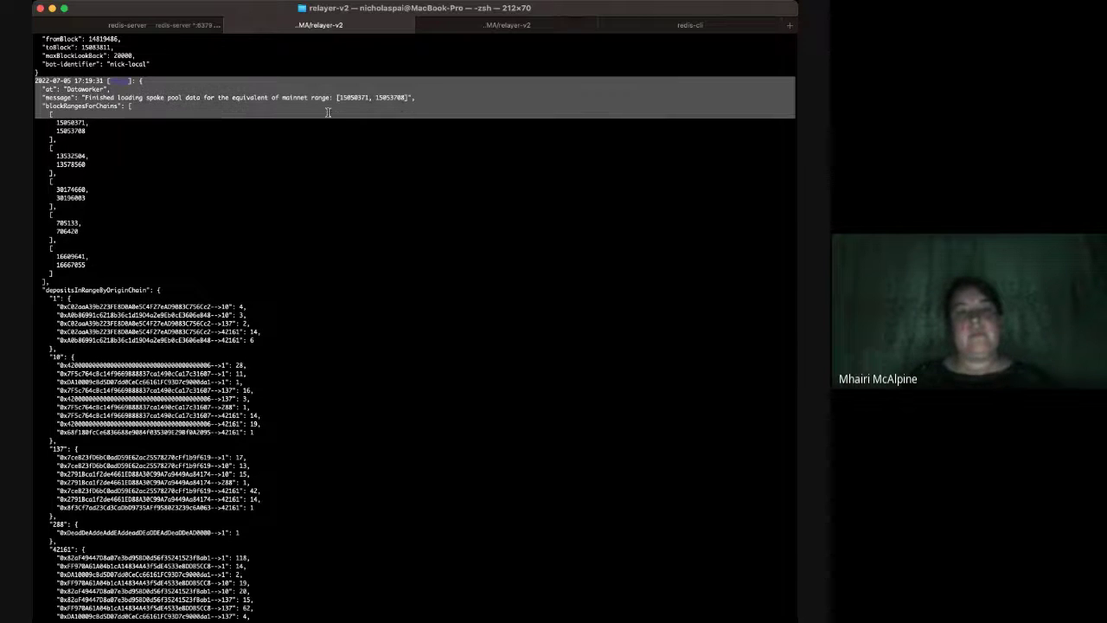
# Highlight the depositsInRangeByOriginChain section of the Dataworker log, followed by the allValidFillsInRangeByDestinationChain section.
pyautogui.scroll(-6, 215, 284)
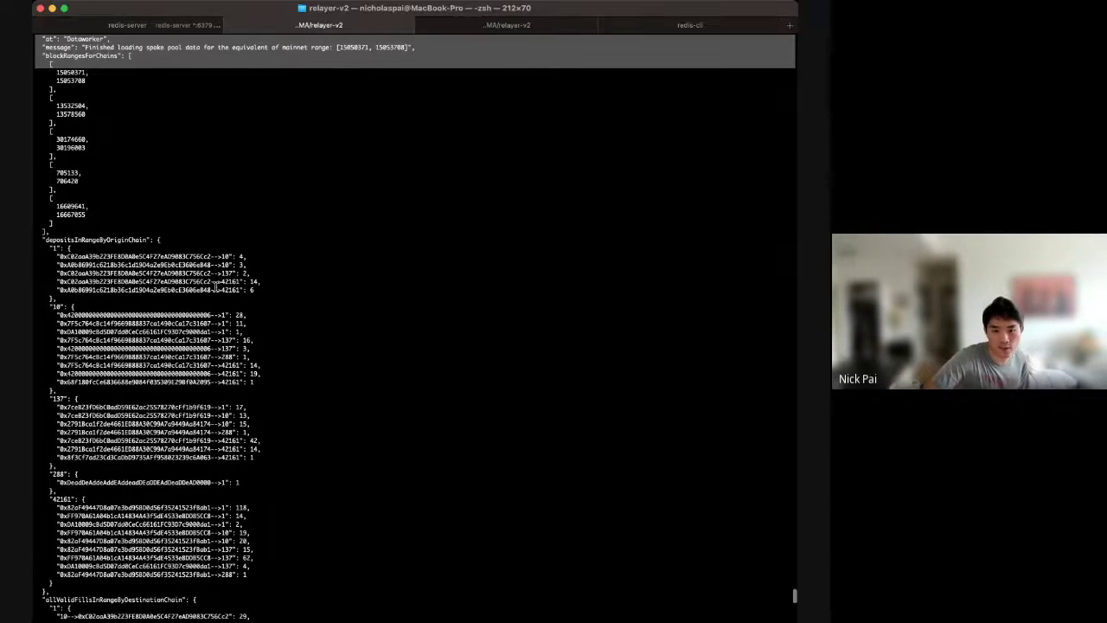
pyautogui.scroll(-8, 216, 285)
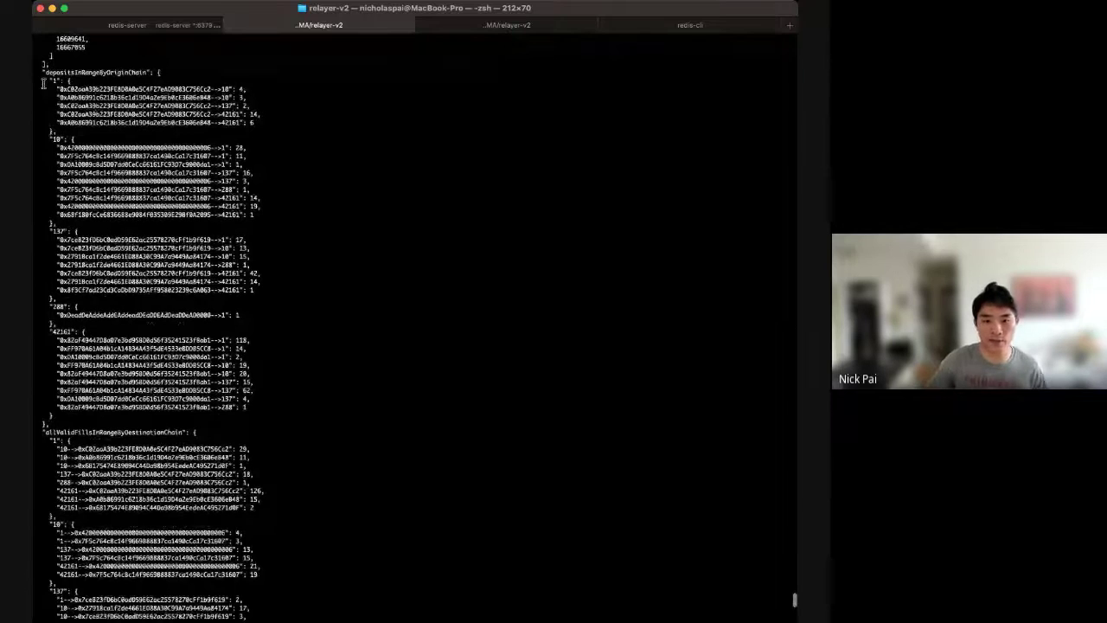
pyautogui.moveTo(44, 73); pyautogui.dragTo(253, 429)
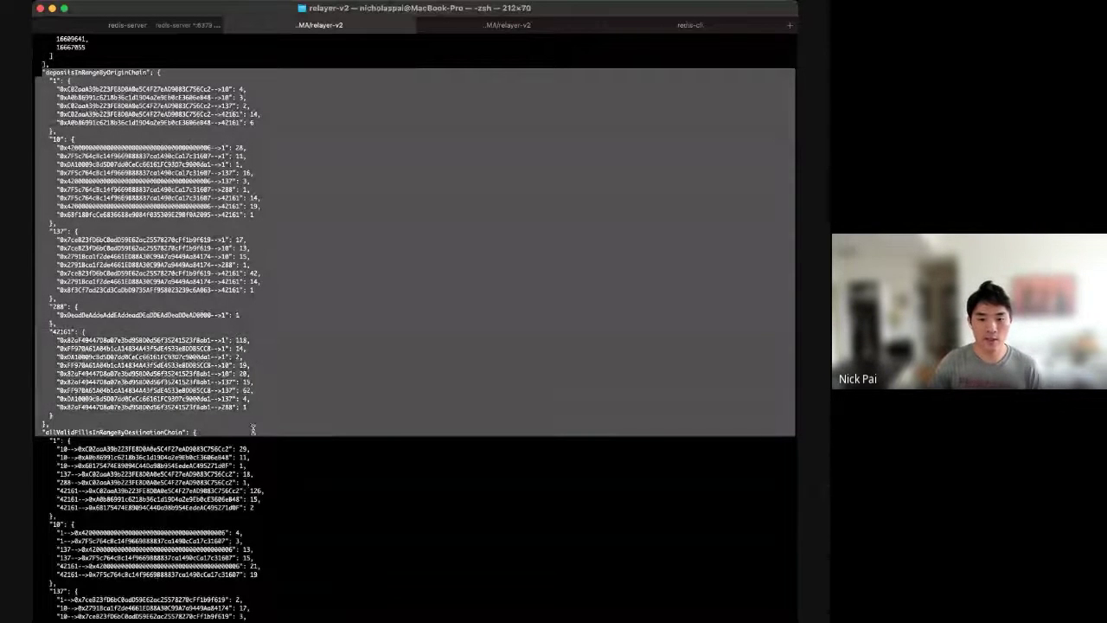
pyautogui.scroll(-4, 212, 405)
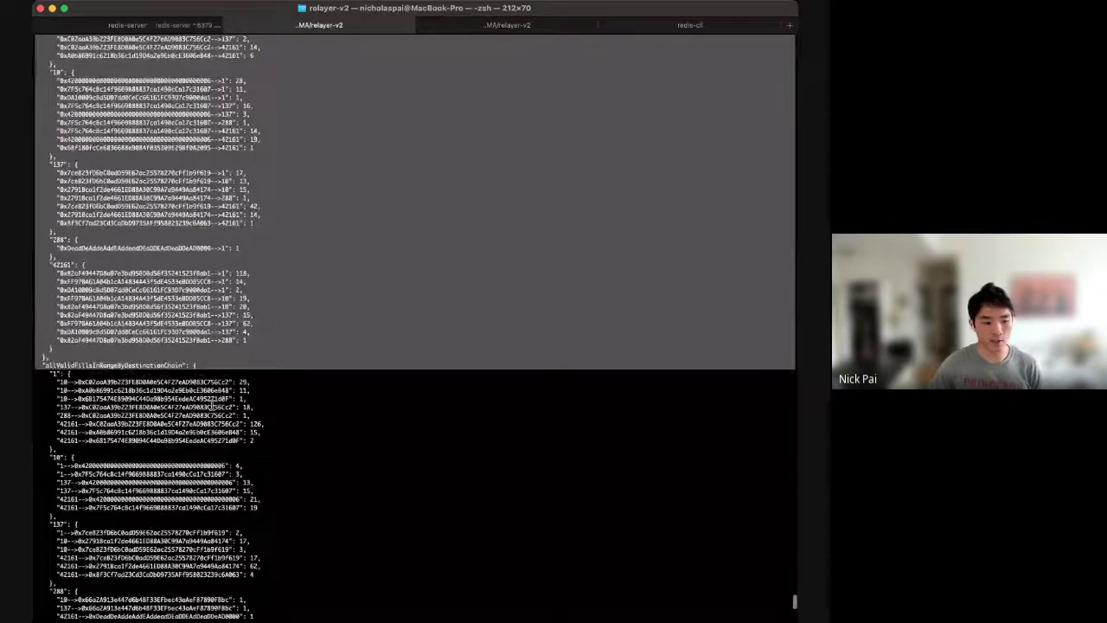
pyautogui.scroll(-10, 160, 391)
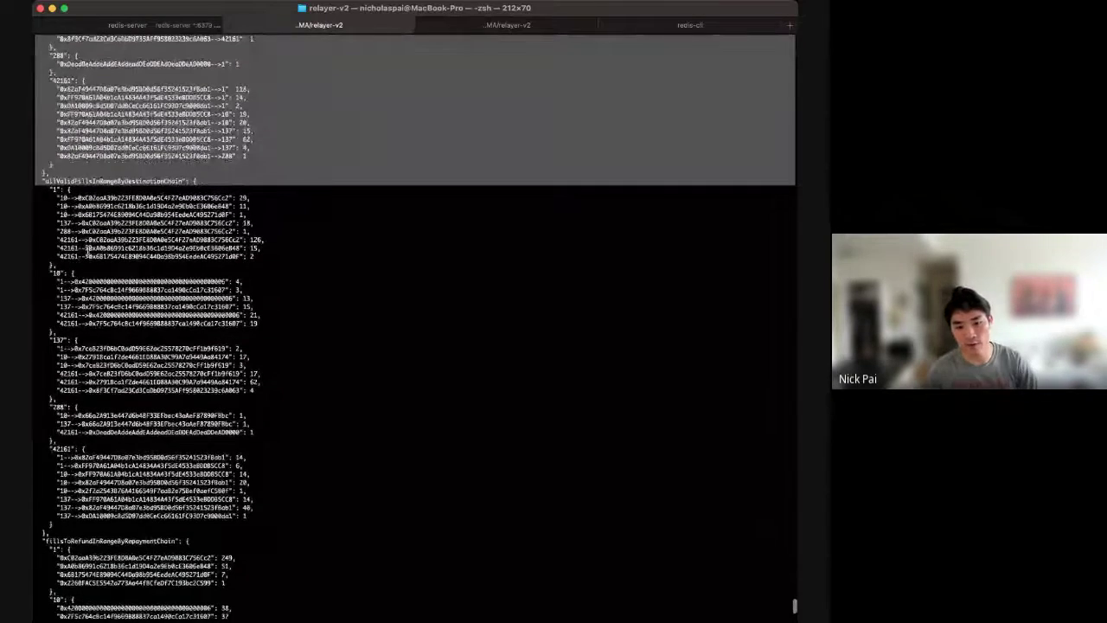
pyautogui.moveTo(42, 173); pyautogui.dragTo(52, 532)
# Highlight the RootBundleValidator validation results, extending the selection from the Dataworker#validate entry through the valid field.
pyautogui.scroll(-7, 52, 532)
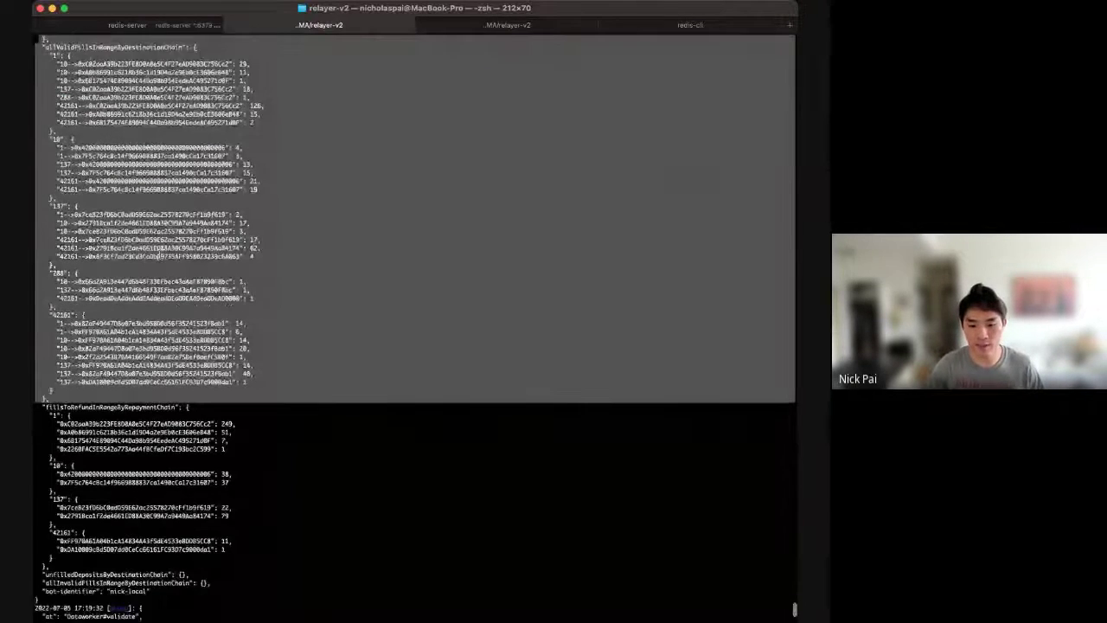
pyautogui.scroll(-6, 157, 256)
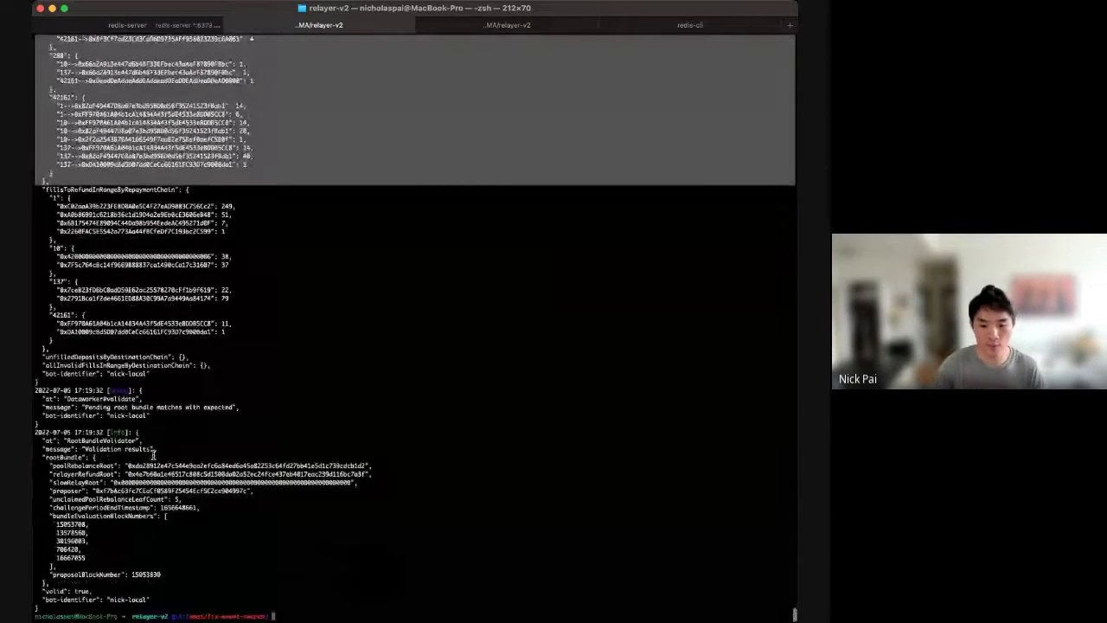
pyautogui.click(129, 365)
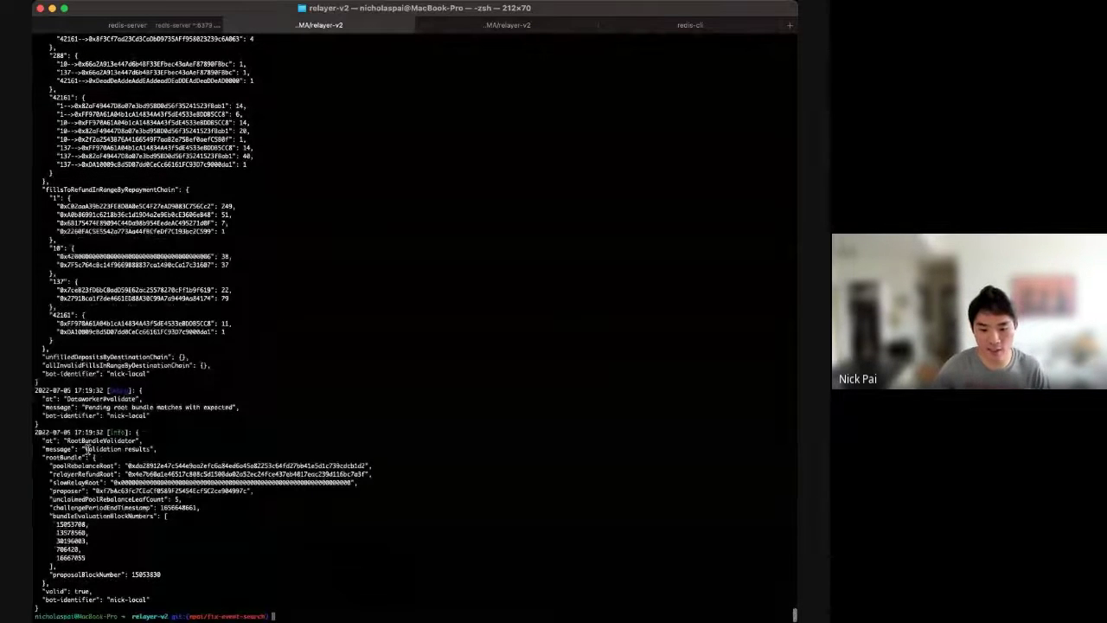
pyautogui.moveTo(35, 431); pyautogui.dragTo(121, 585)
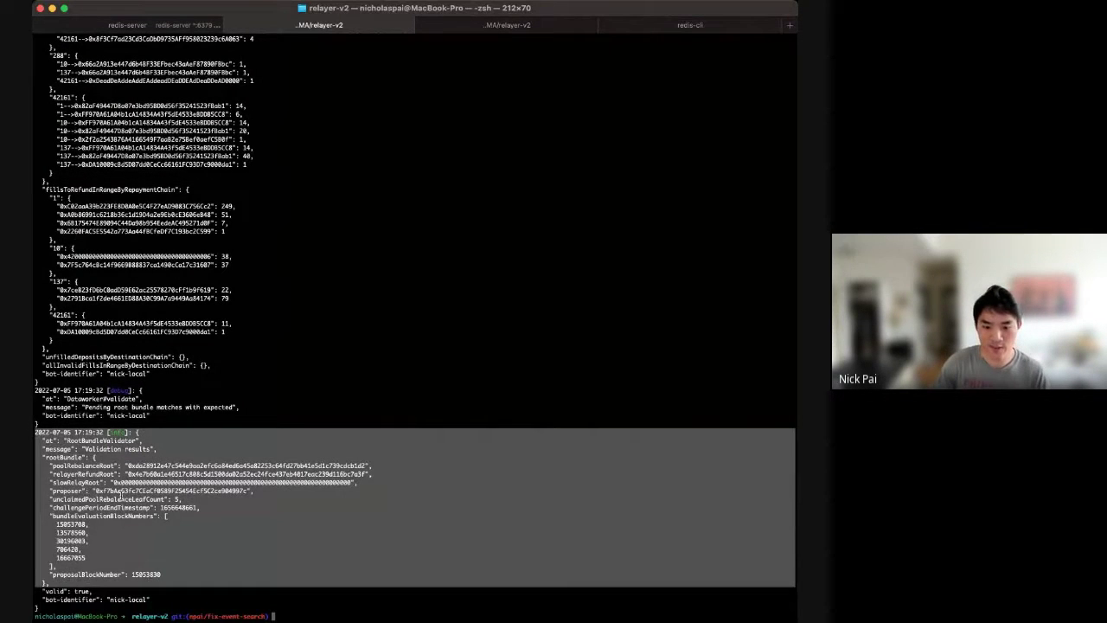
pyautogui.moveTo(34, 391); pyautogui.dragTo(72, 594)
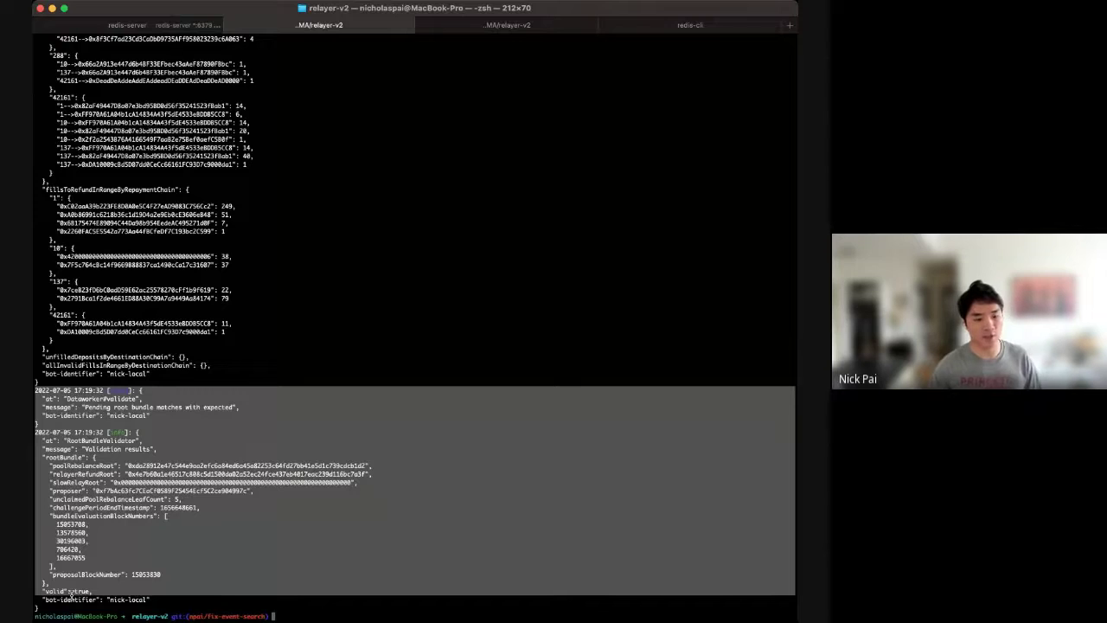